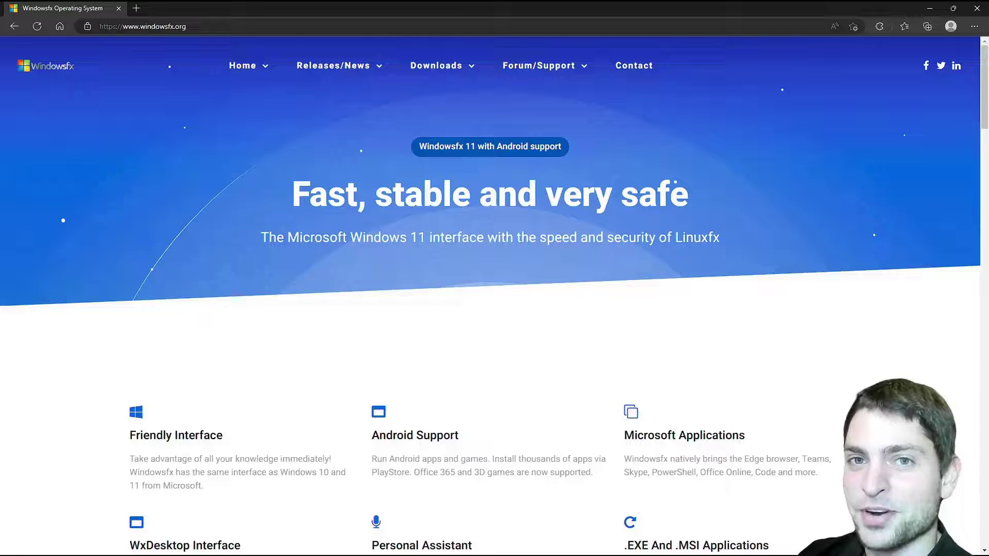
Step: Highlight 'Windowsfx 11' in the banner, then view the Windows 10 Desktop Theme and Cinnamon edition slides
{"action": "left_click_drag", "start_coordinate": [419, 148], "coordinate": [475, 146]}
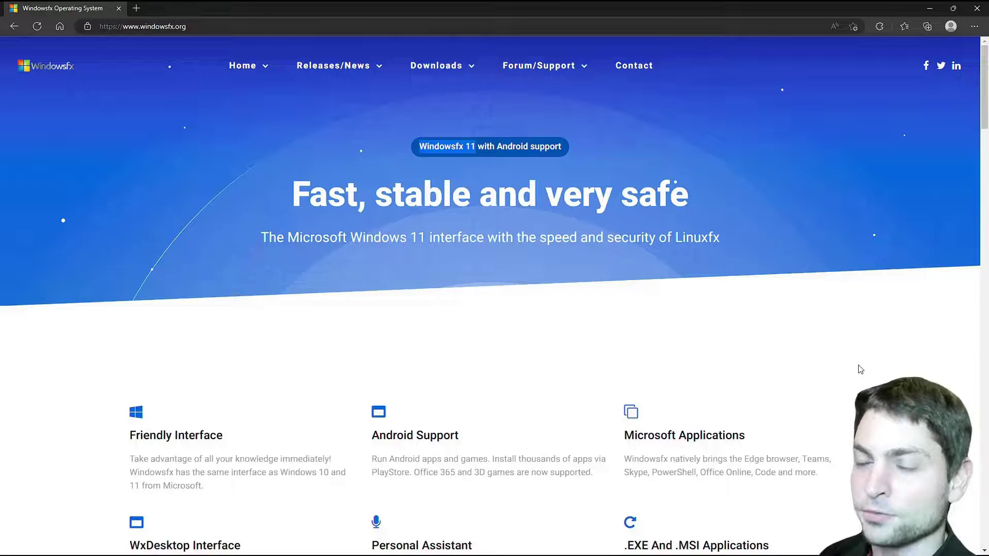
{"action": "scroll", "coordinate": [810, 208], "scroll_direction": "down", "scroll_amount": 9}
{"action": "scroll", "coordinate": [847, 177], "scroll_direction": "down", "scroll_amount": 3}
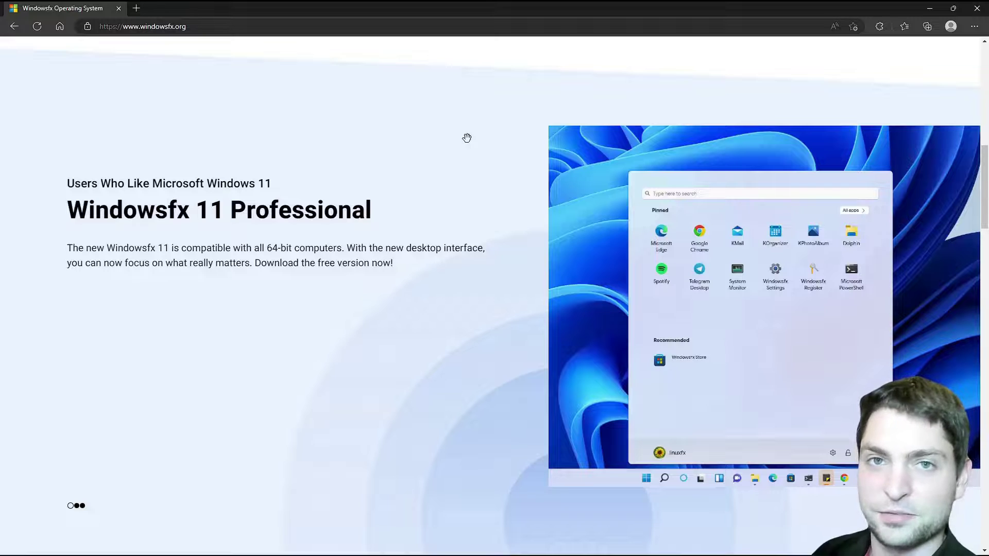
{"action": "left_click", "coordinate": [76, 506]}
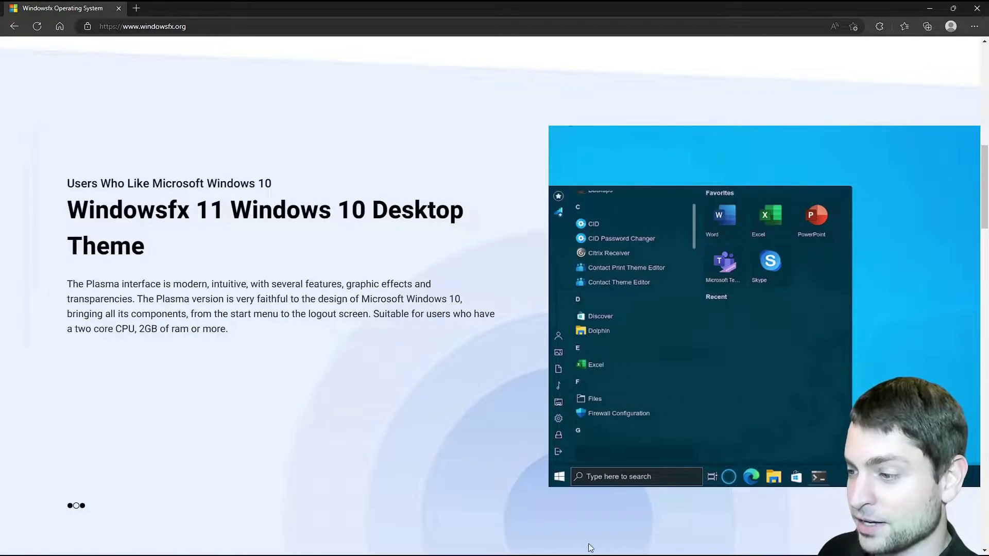
{"action": "left_click", "coordinate": [82, 506]}
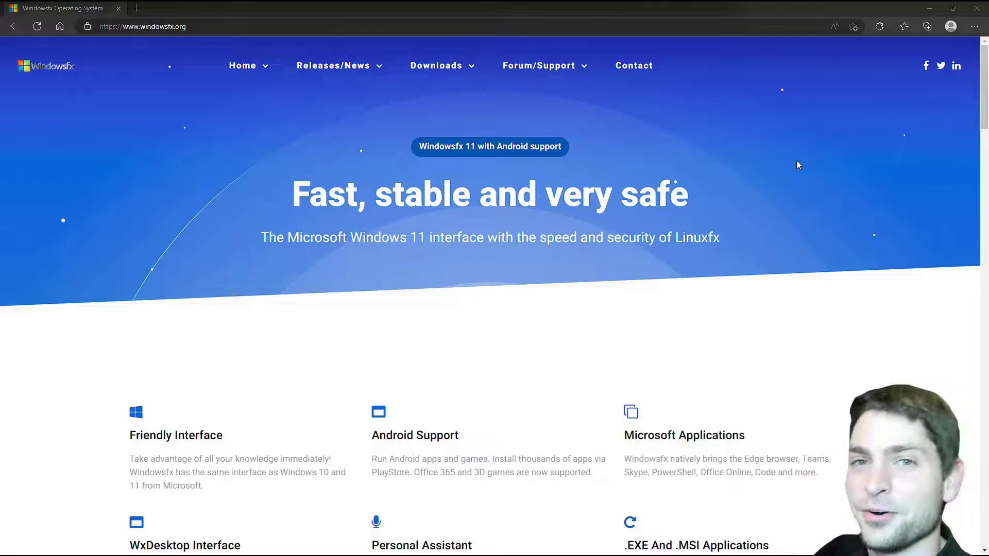
Step: Scroll windowsfx.org down to the 'What is the difference?' table showing the $35 Professional edition
{"action": "scroll", "coordinate": [751, 132], "scroll_direction": "down", "scroll_amount": 15}
{"action": "scroll", "coordinate": [754, 129], "scroll_direction": "down", "scroll_amount": 3}
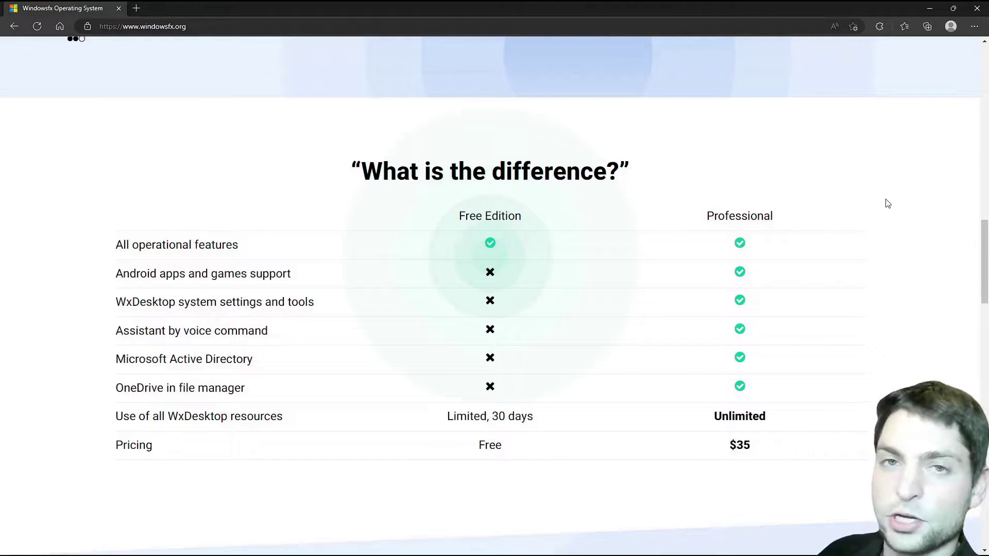
{"action": "scroll", "coordinate": [886, 182], "scroll_direction": "down", "scroll_amount": 7}
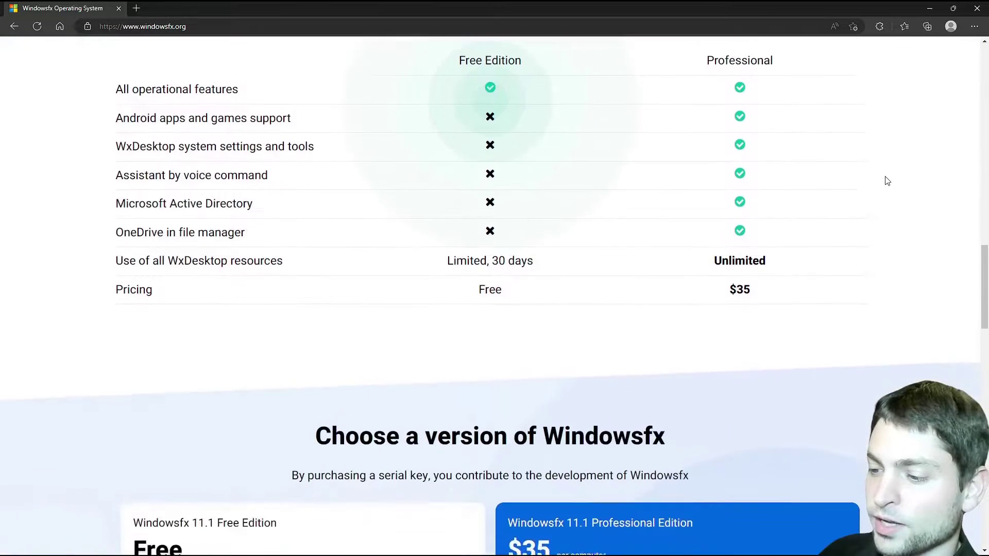
Step: Download the latest windowsfx-11.2.22.04.4 ISO from SourceForge and open C:\Downloads in File Explorer
{"action": "left_click", "coordinate": [291, 432]}
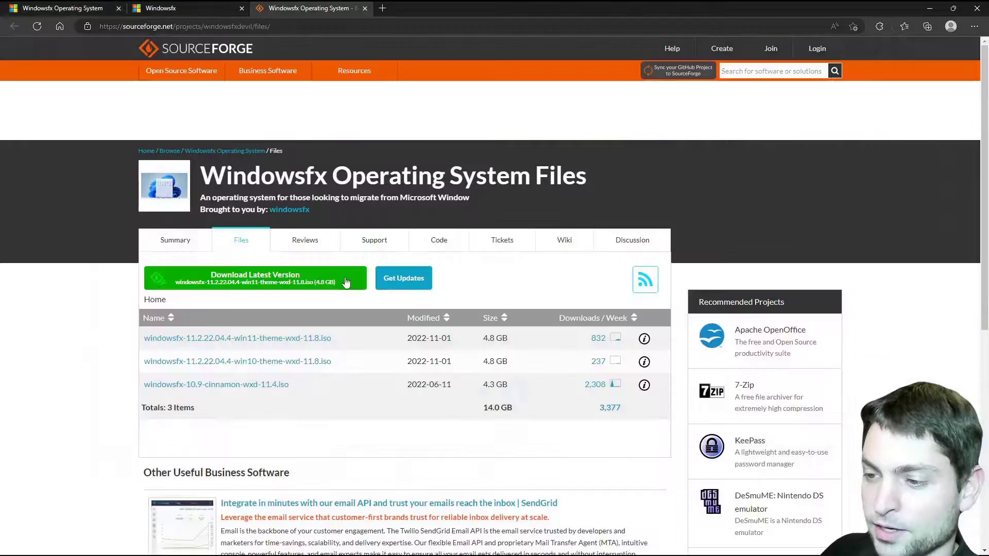
{"action": "left_click", "coordinate": [346, 281]}
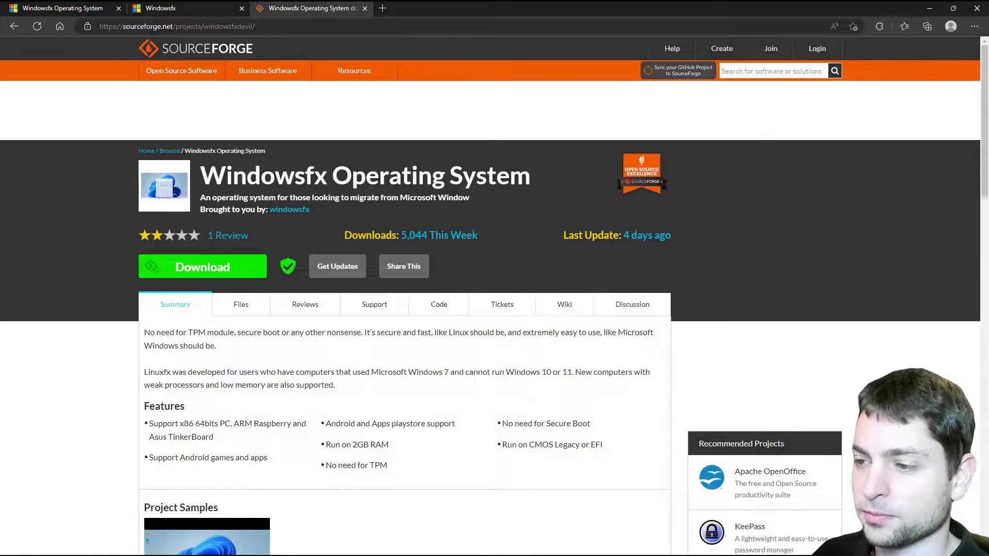
{"action": "key", "text": "super+e"}
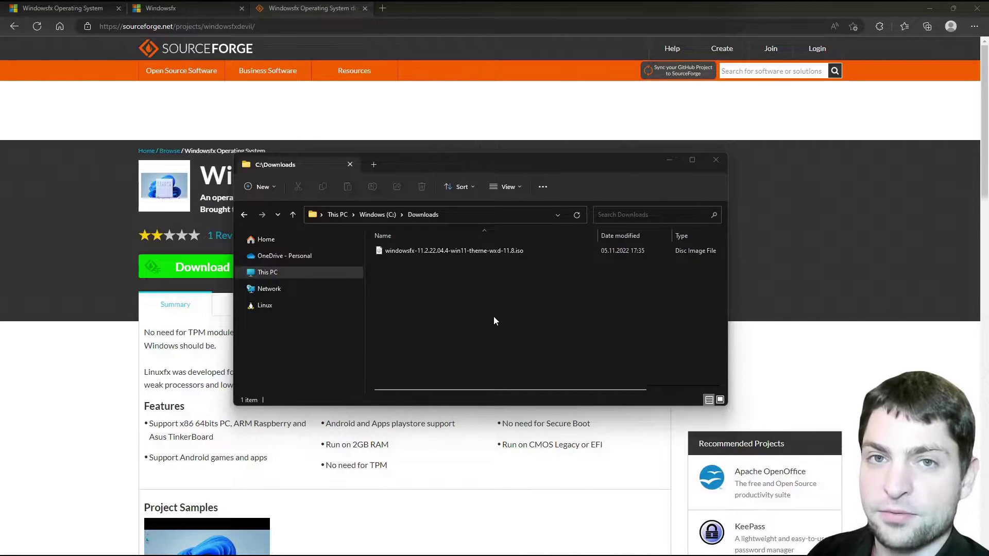
{"action": "left_click", "coordinate": [432, 306]}
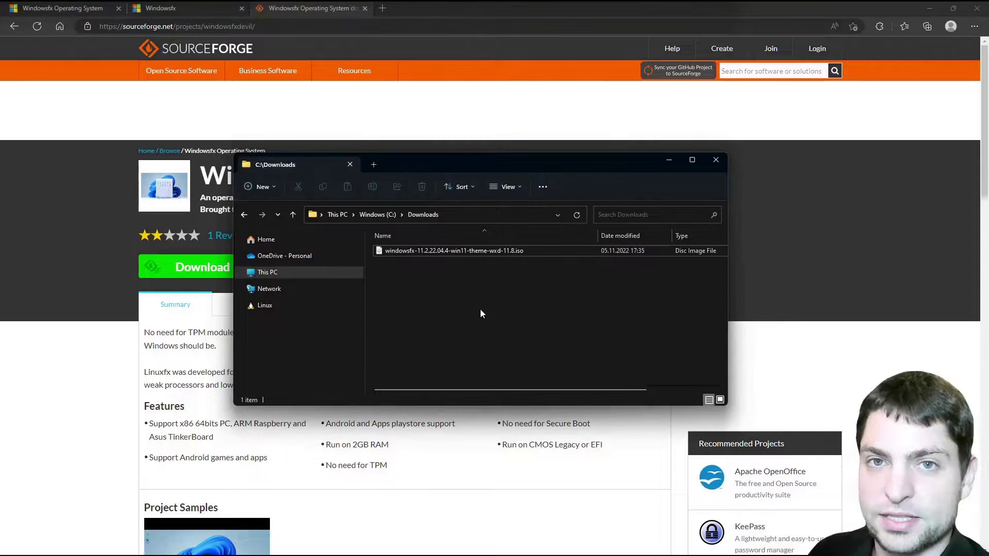
{"action": "left_click", "coordinate": [429, 253]}
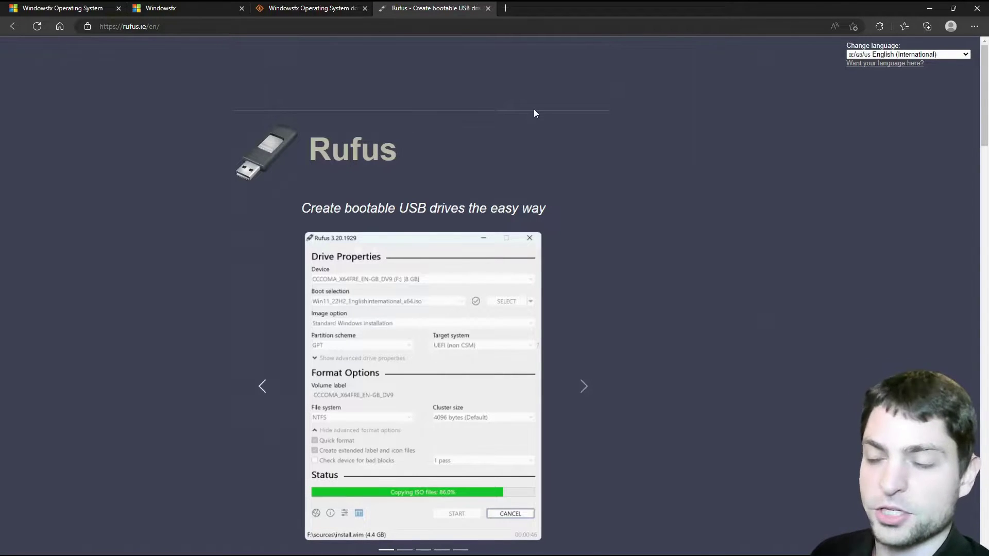
Step: Download rufus-3.20.exe from rufus.ie and launch it from Edge's downloads list
{"action": "scroll", "coordinate": [586, 109], "scroll_direction": "down", "scroll_amount": 10}
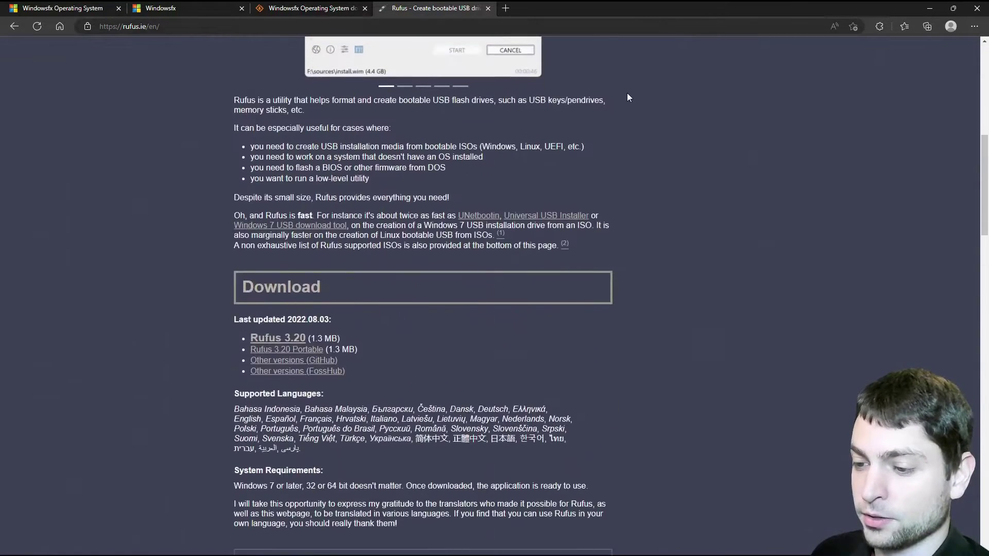
{"action": "left_click", "coordinate": [297, 262]}
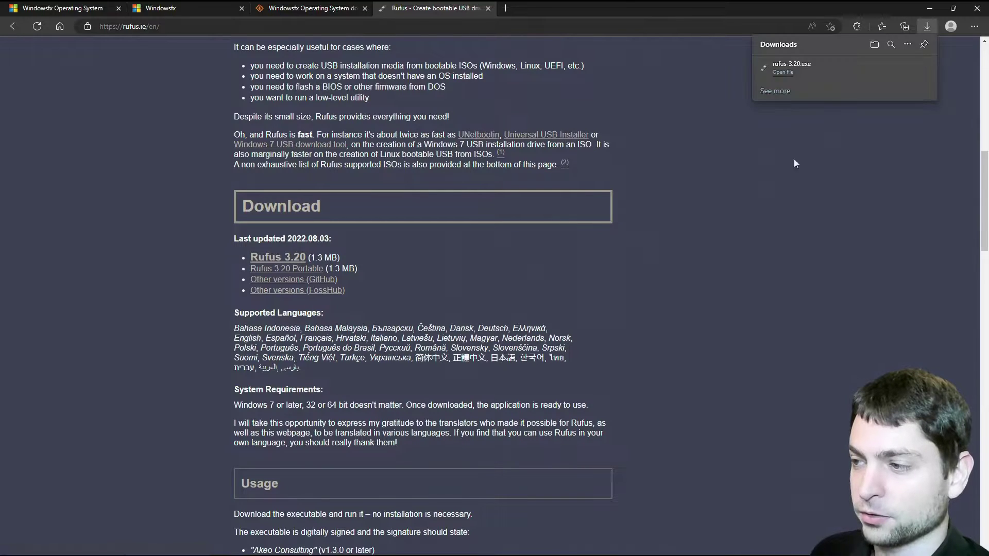
{"action": "left_click", "coordinate": [786, 76]}
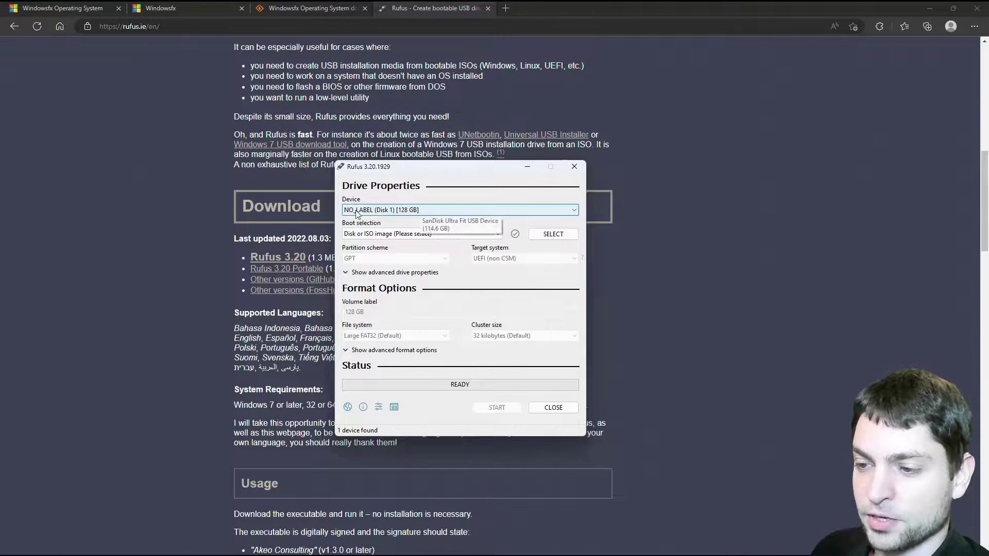
Step: Load the Windowsfx ISO into Rufus and write it to the 128 GB drive in ISO Image mode, accepting all warnings
{"action": "left_click", "coordinate": [552, 233]}
{"action": "left_click", "coordinate": [417, 214]}
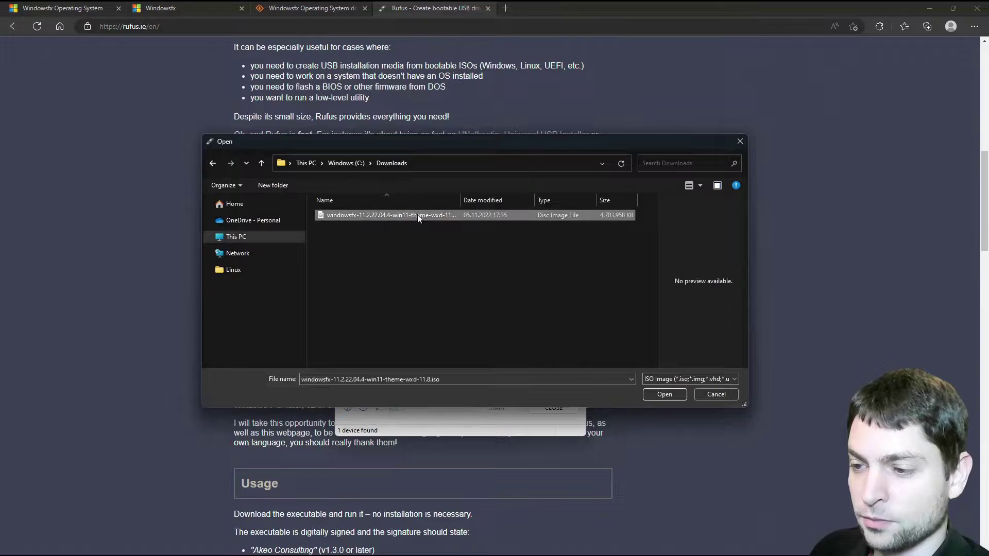
{"action": "left_click", "coordinate": [665, 394]}
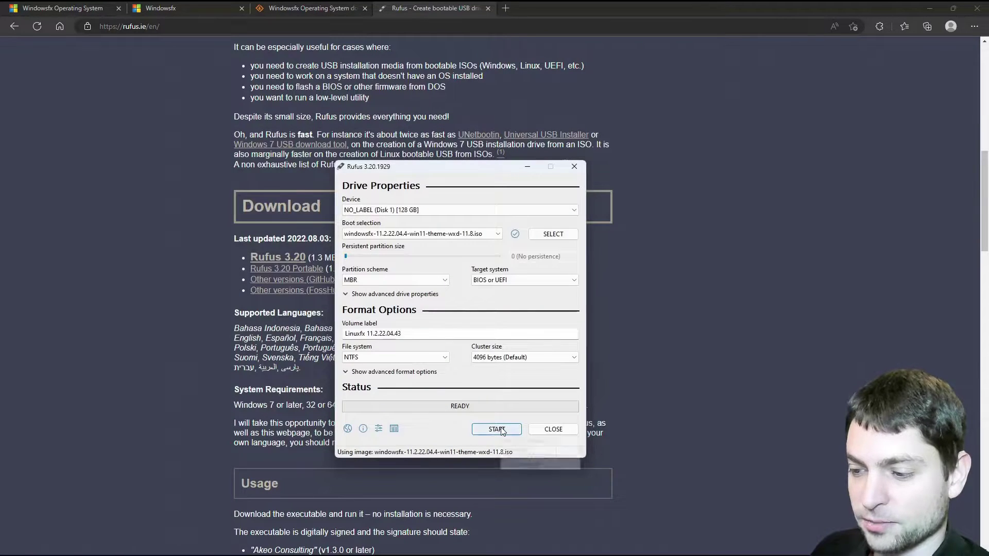
{"action": "left_click", "coordinate": [497, 428]}
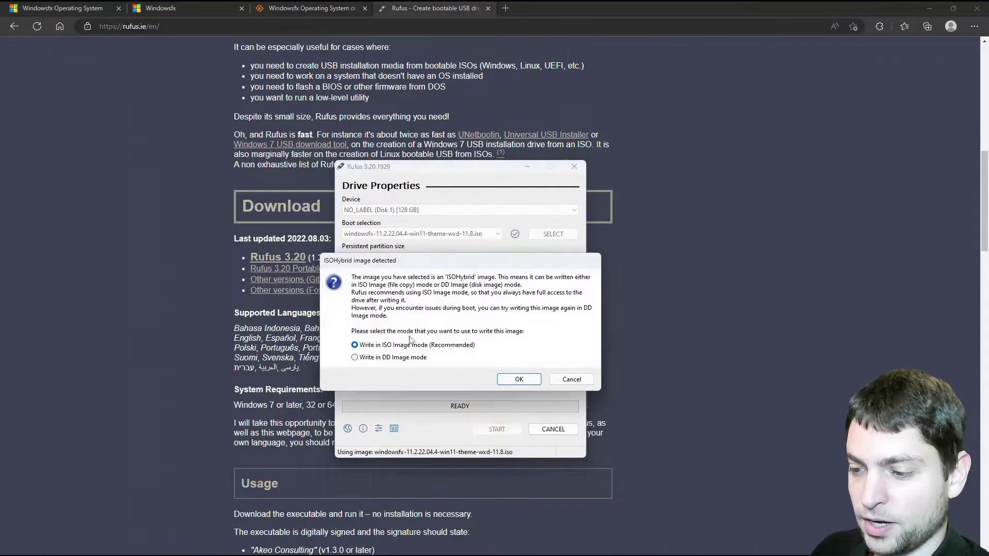
{"action": "left_click", "coordinate": [515, 380]}
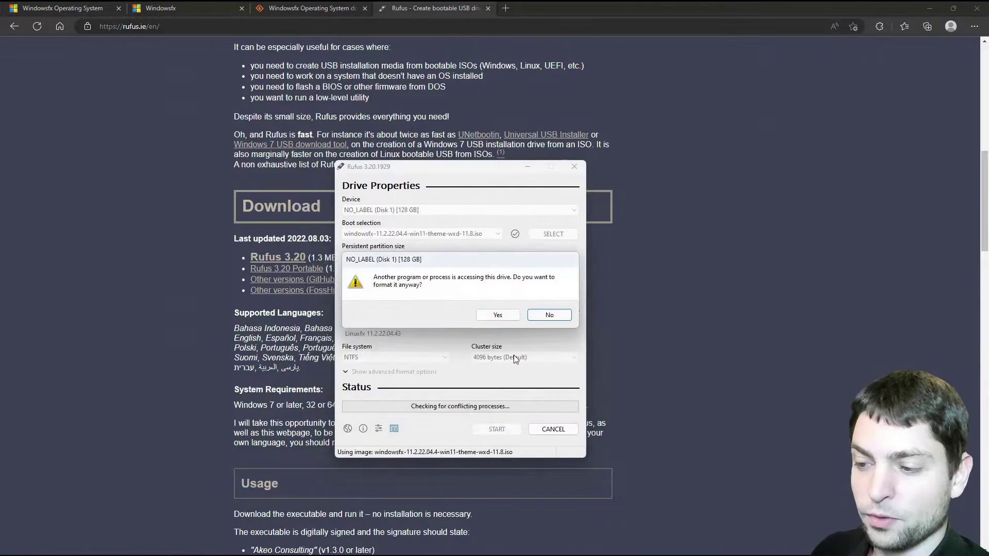
{"action": "left_click", "coordinate": [498, 315]}
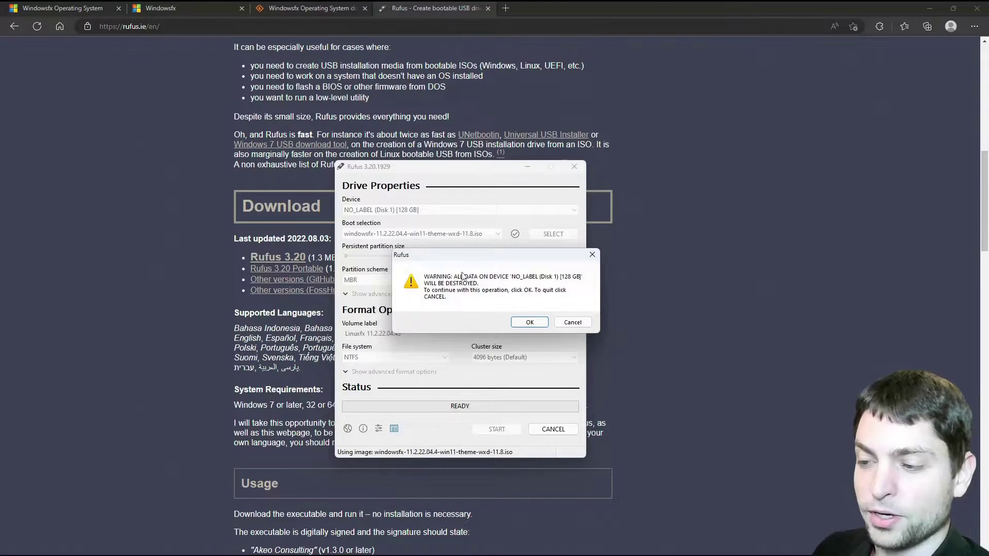
{"action": "left_click", "coordinate": [531, 323]}
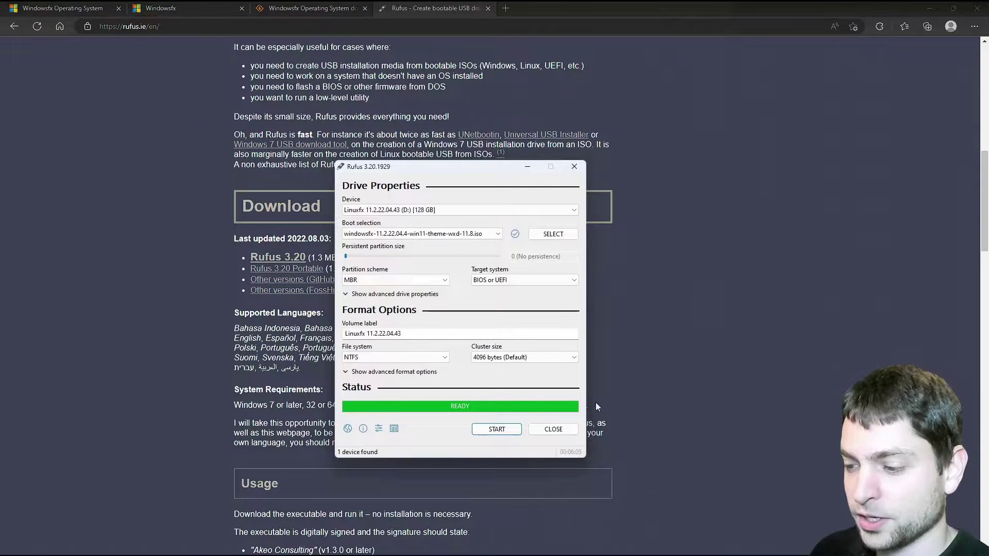
Step: Close Rufus now that the bootable drive is finished
{"action": "left_click", "coordinate": [553, 429]}
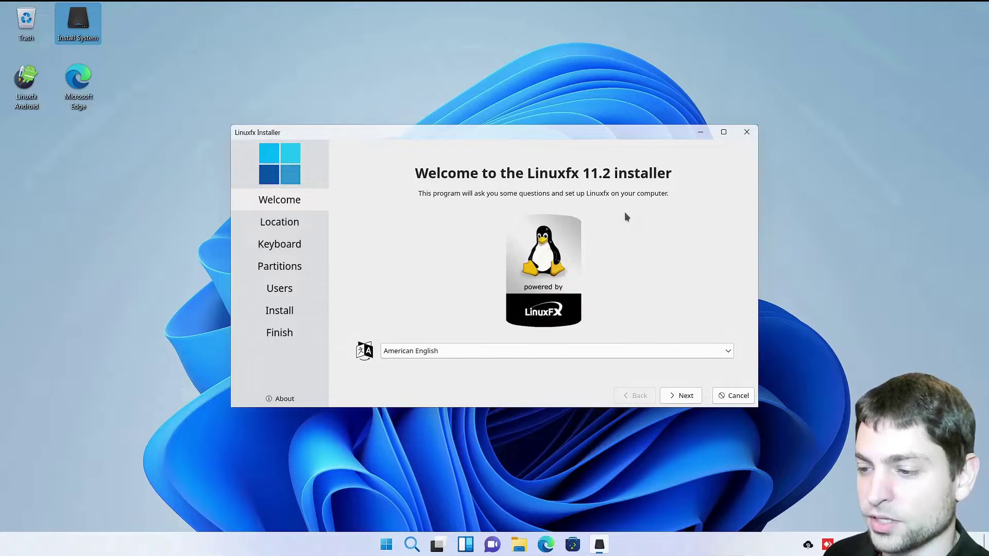
Step: Accept the default Welcome, Location and Keyboard pages, then pick Extreme Pro (/dev/sdb) with manual partitioning
{"action": "left_click", "coordinate": [687, 399]}
{"action": "left_click", "coordinate": [686, 399]}
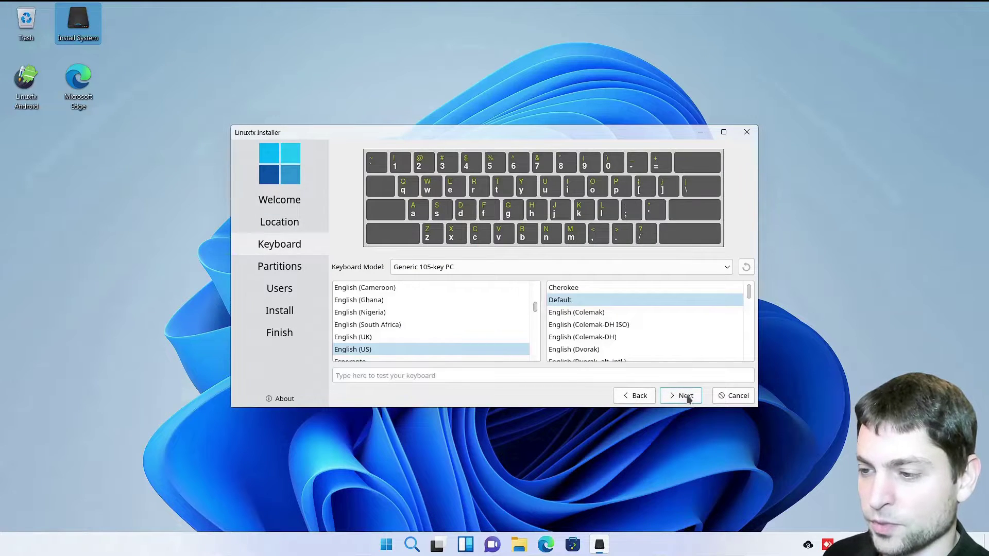
{"action": "left_click", "coordinate": [687, 395]}
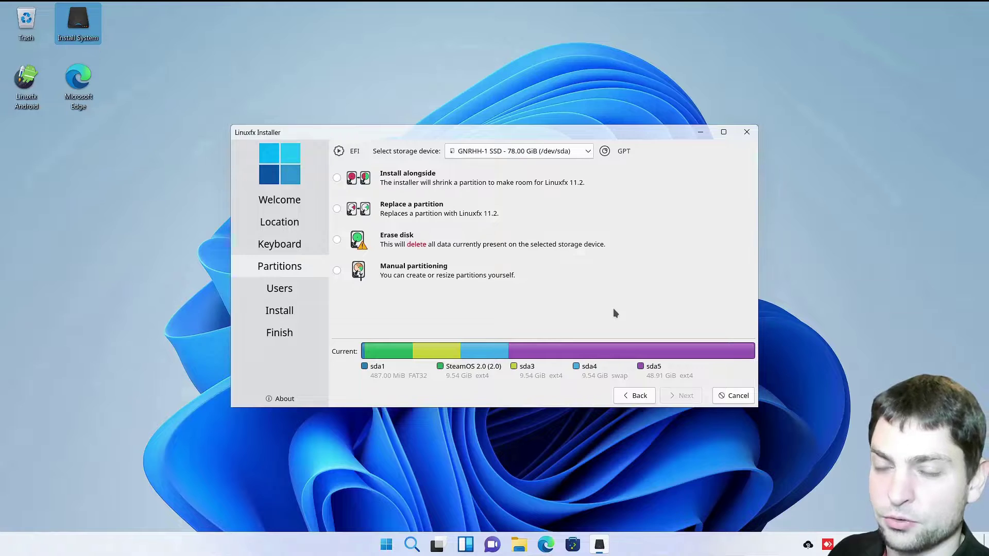
{"action": "left_click", "coordinate": [590, 151]}
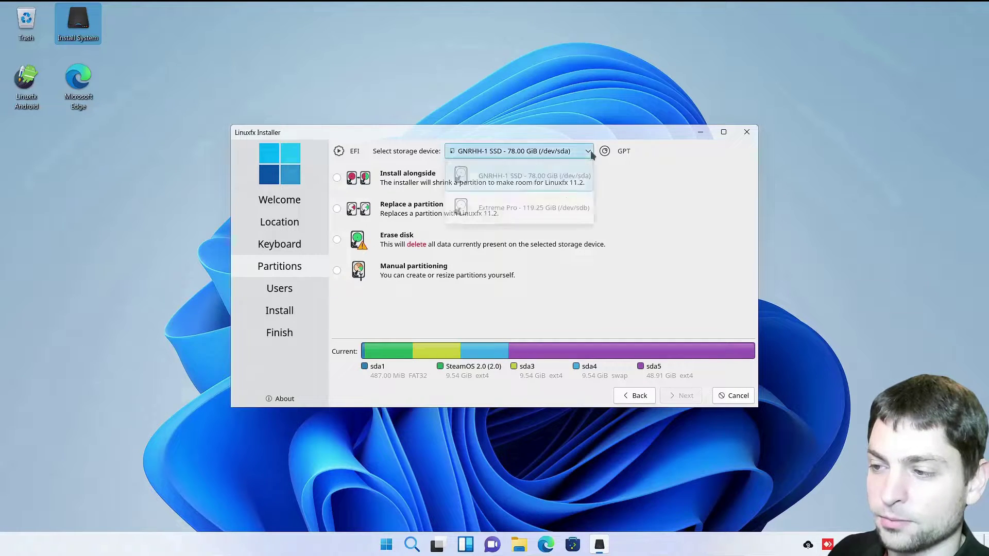
{"action": "left_click", "coordinate": [536, 206]}
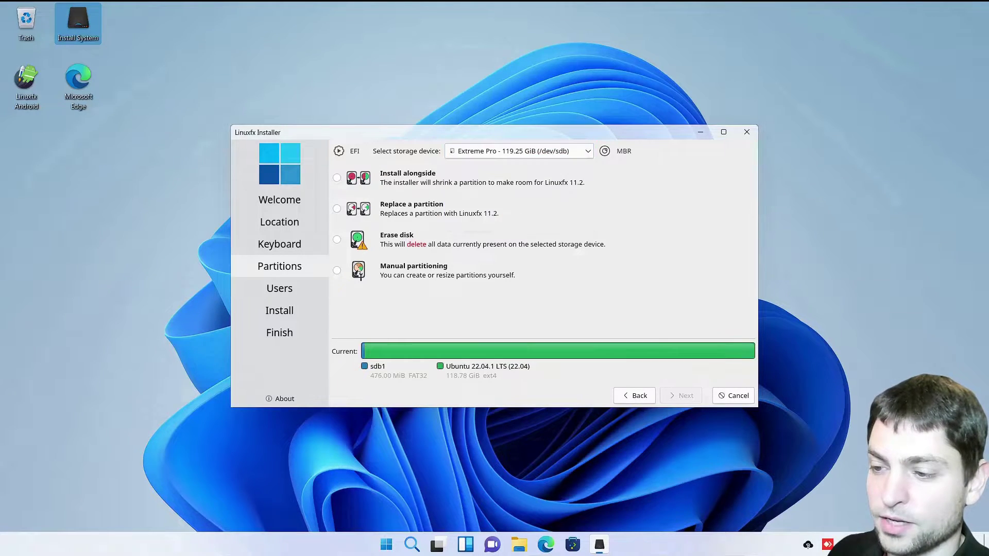
{"action": "left_click", "coordinate": [337, 271]}
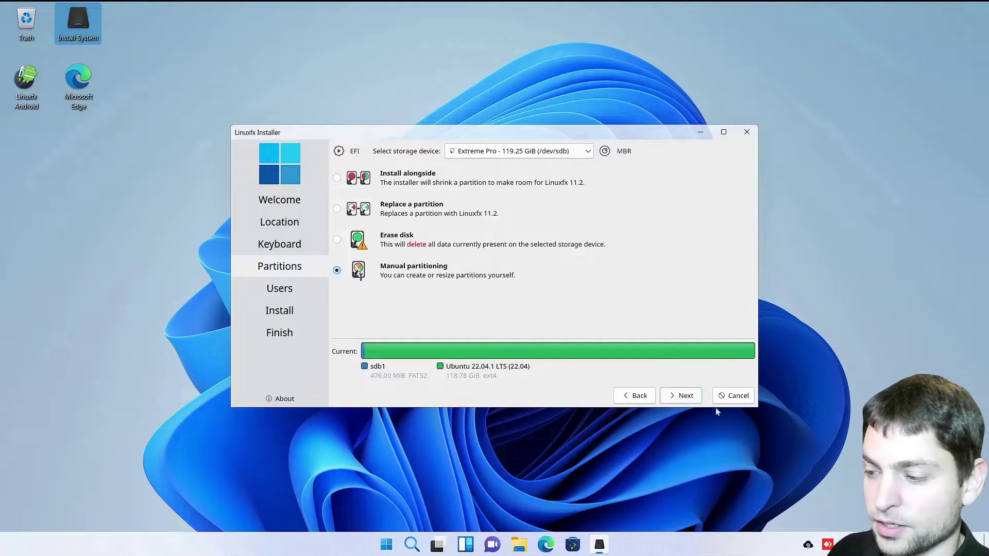
{"action": "left_click", "coordinate": [682, 396]}
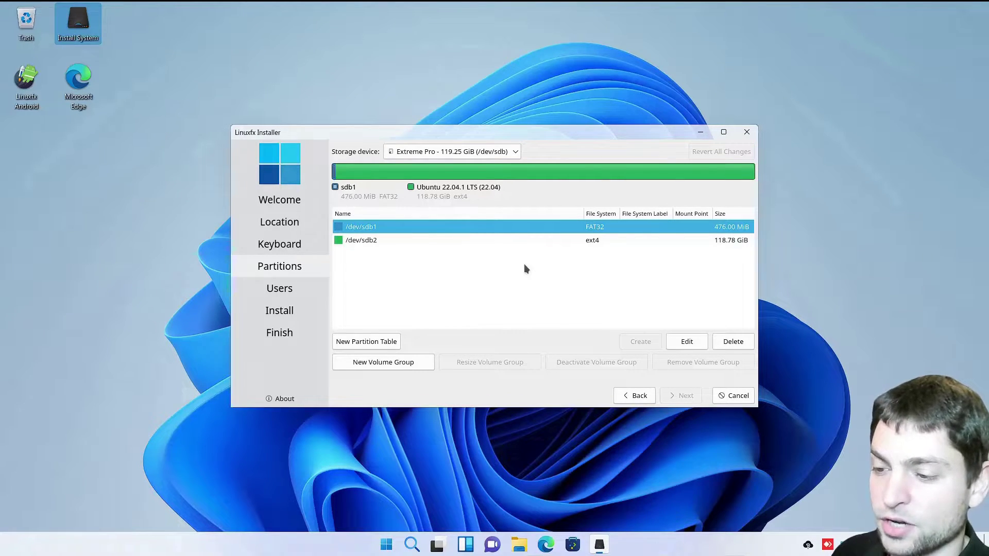
Step: Create a new GPT partition table and a 500 MiB fat32 partition at /boot/efi with the boot flag
{"action": "left_click", "coordinate": [388, 345]}
{"action": "left_click", "coordinate": [524, 291]}
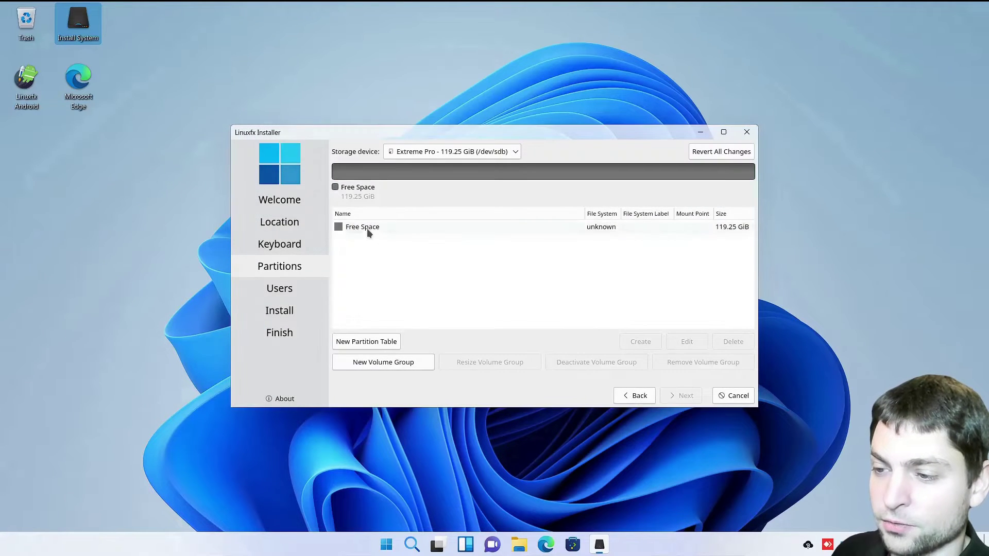
{"action": "left_click", "coordinate": [367, 227]}
{"action": "left_click", "coordinate": [640, 342]}
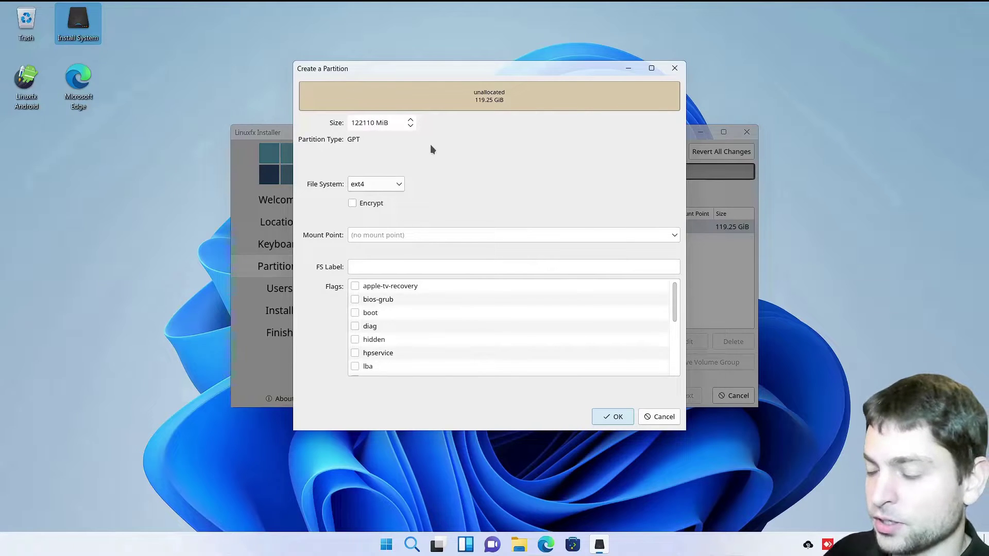
{"action": "key", "text": "BackSpace"}
{"action": "key", "text": "BackSpace"}
{"action": "key", "text": "BackSpace"}
{"action": "key", "text": "BackSpace"}
{"action": "key", "text": "BackSpace"}
{"action": "key", "text": "BackSpace"}
{"action": "type", "text": "500"}
{"action": "left_click", "coordinate": [397, 185]}
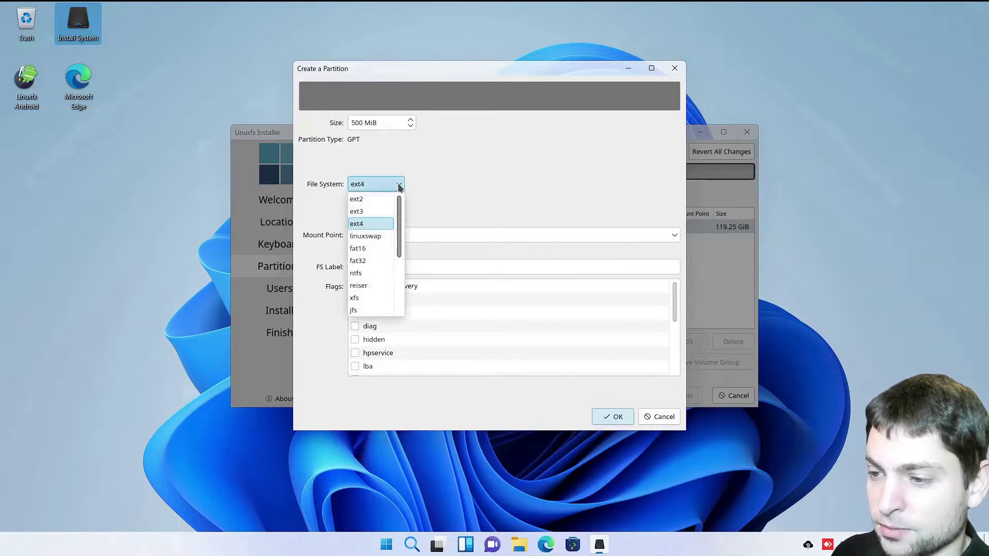
{"action": "left_click", "coordinate": [374, 262]}
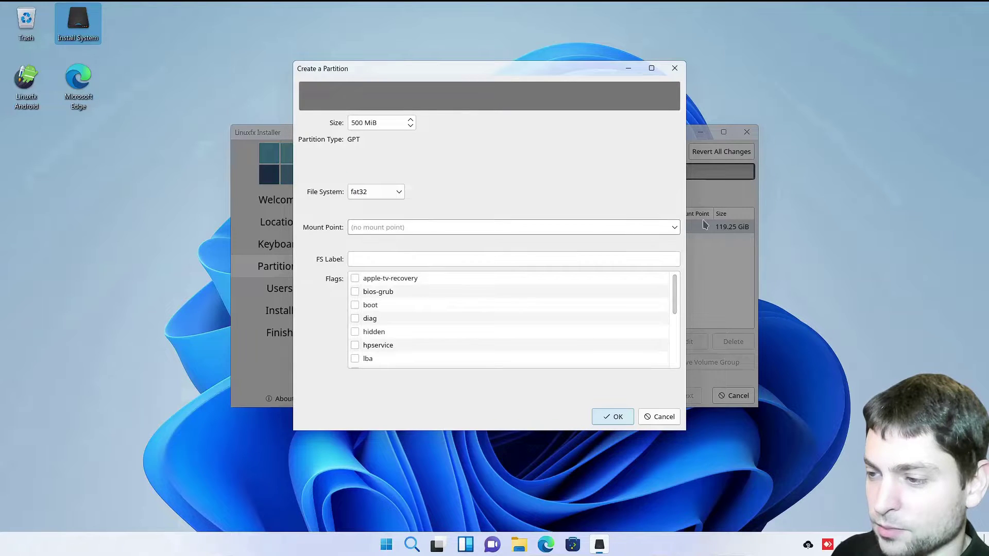
{"action": "left_click", "coordinate": [674, 228]}
{"action": "left_click", "coordinate": [433, 268]}
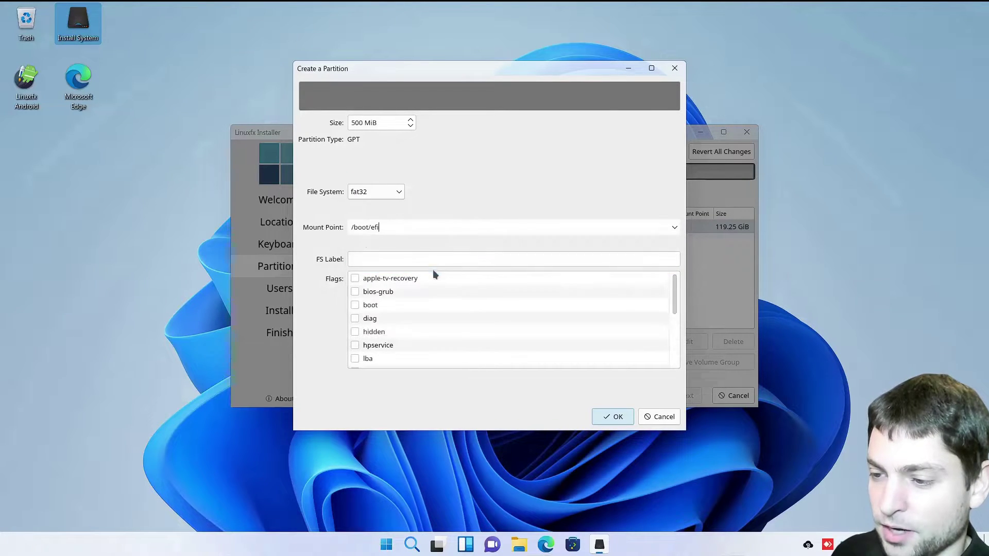
{"action": "left_click", "coordinate": [368, 307]}
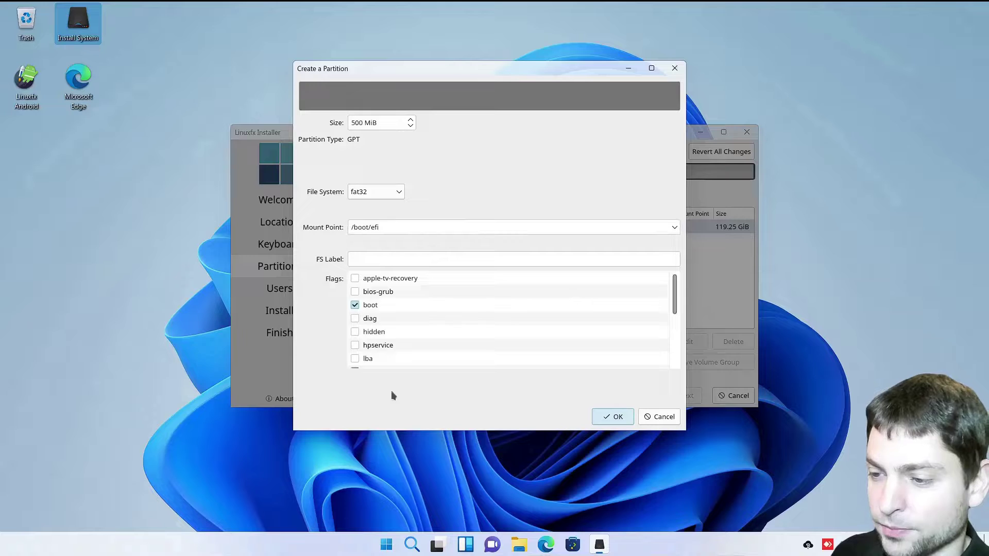
{"action": "left_click", "coordinate": [611, 417]}
Step: Add an ext4 partition on the remaining free space, mounted at / with the root flag
{"action": "left_click", "coordinate": [358, 240]}
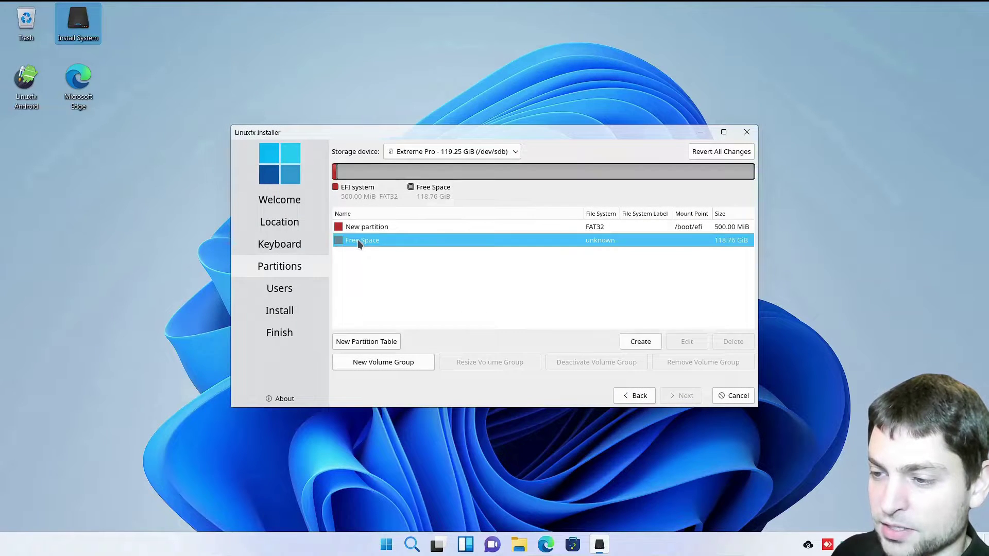
{"action": "left_click", "coordinate": [641, 342]}
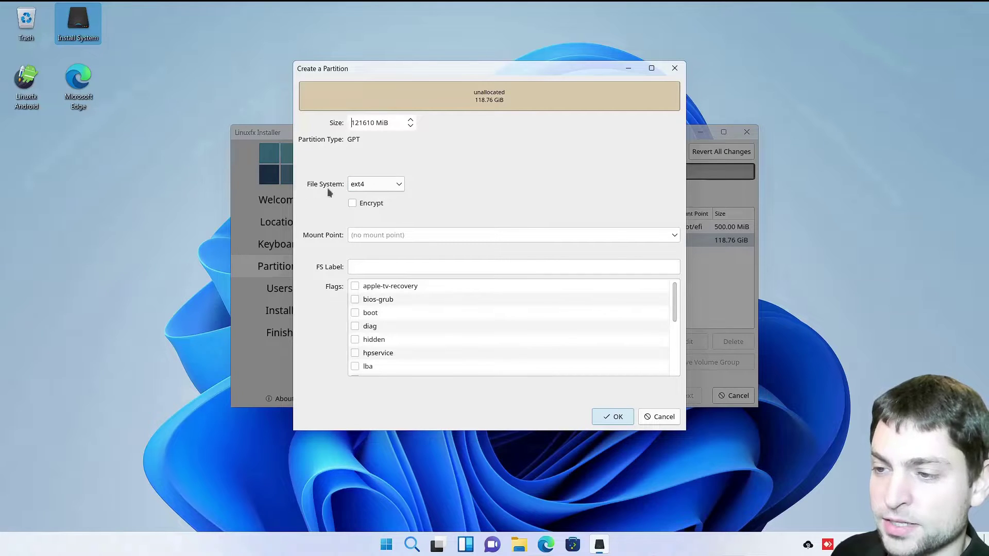
{"action": "left_click", "coordinate": [415, 237]}
{"action": "type", "text": "/"}
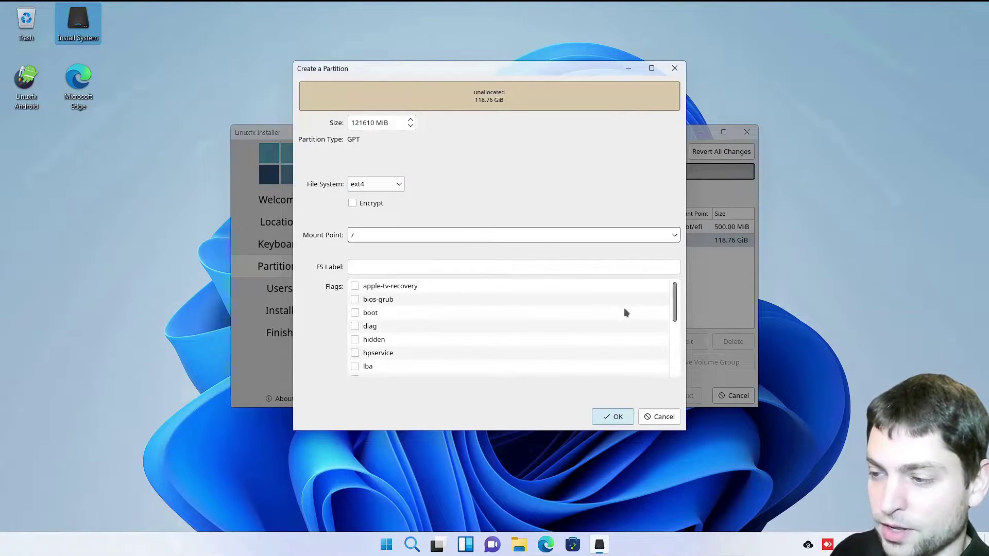
{"action": "scroll", "coordinate": [361, 335], "scroll_direction": "down", "scroll_amount": 3}
{"action": "left_click", "coordinate": [355, 353]}
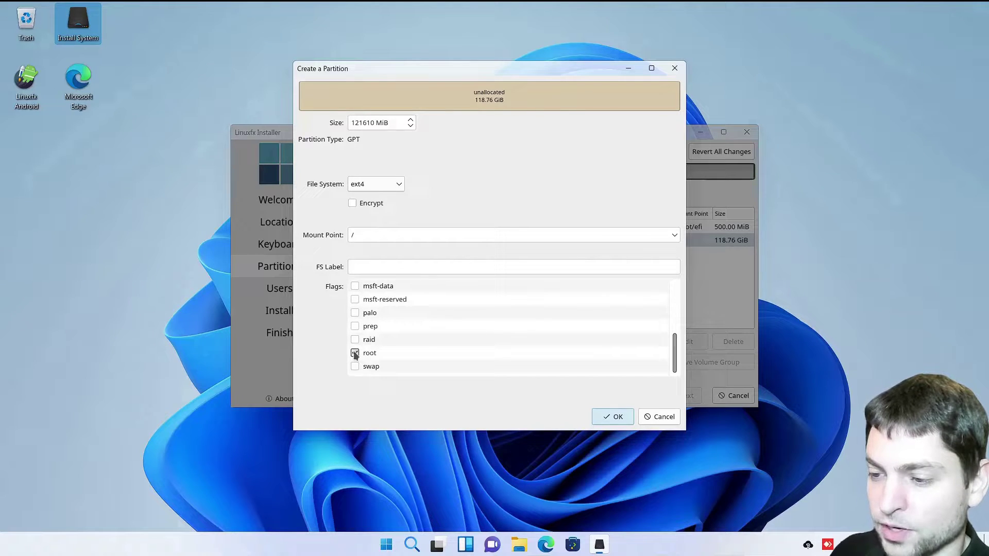
{"action": "left_click", "coordinate": [609, 417]}
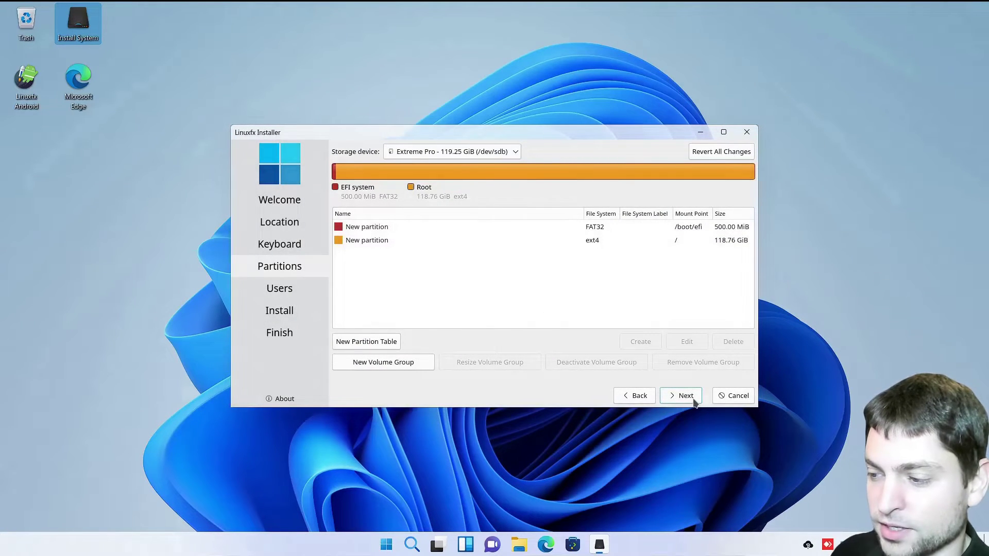
Step: On the Users page, enter and confirm the account password, then start installing Linuxfx to disk
{"action": "left_click", "coordinate": [682, 396]}
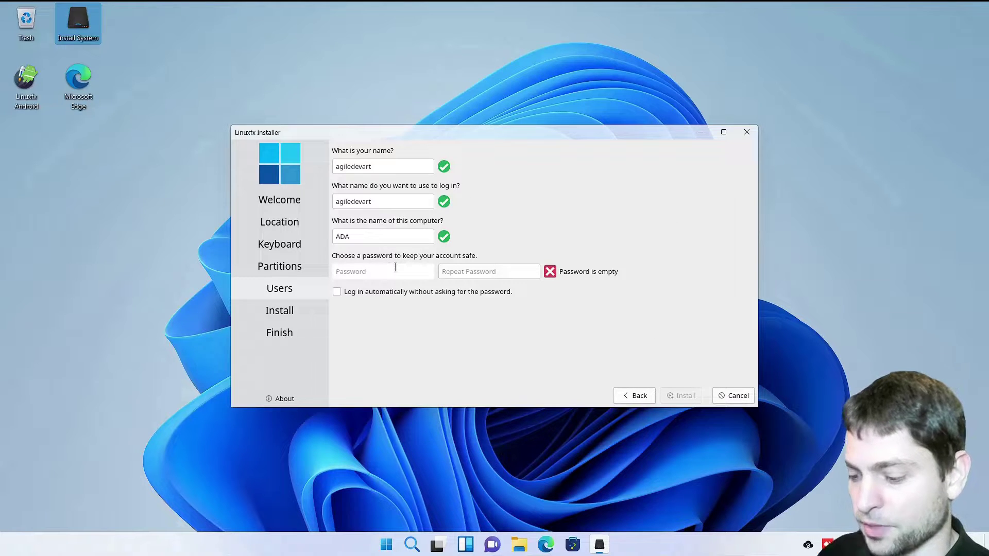
{"action": "type", "text": "*****"}
{"action": "key", "text": "Tab"}
{"action": "type", "text": "*****"}
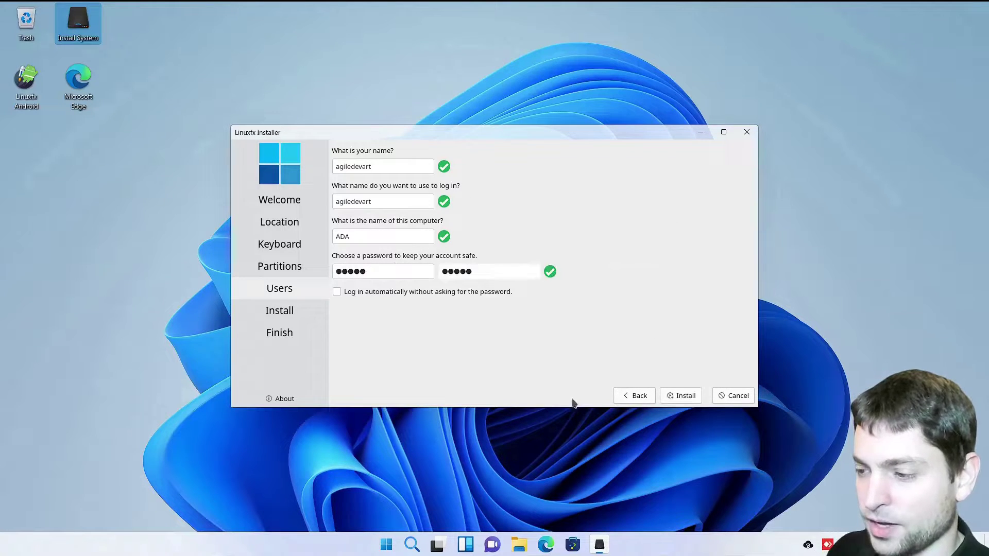
{"action": "left_click", "coordinate": [683, 395]}
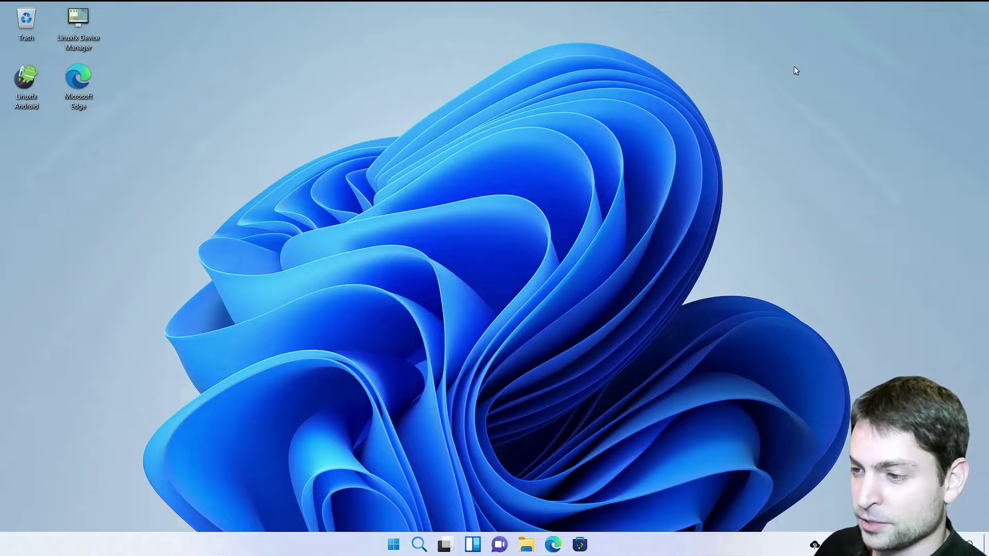
Step: Launch Microsoft PowerShell from the Start menu and run dir to list the home folder
{"action": "key", "text": "super"}
{"action": "type", "text": "e"}
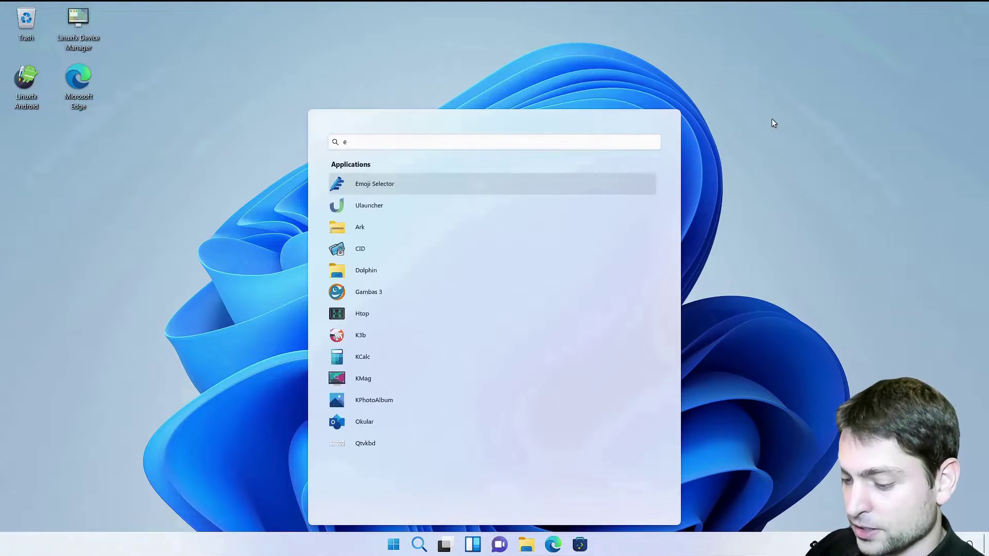
{"action": "type", "text": "dge"}
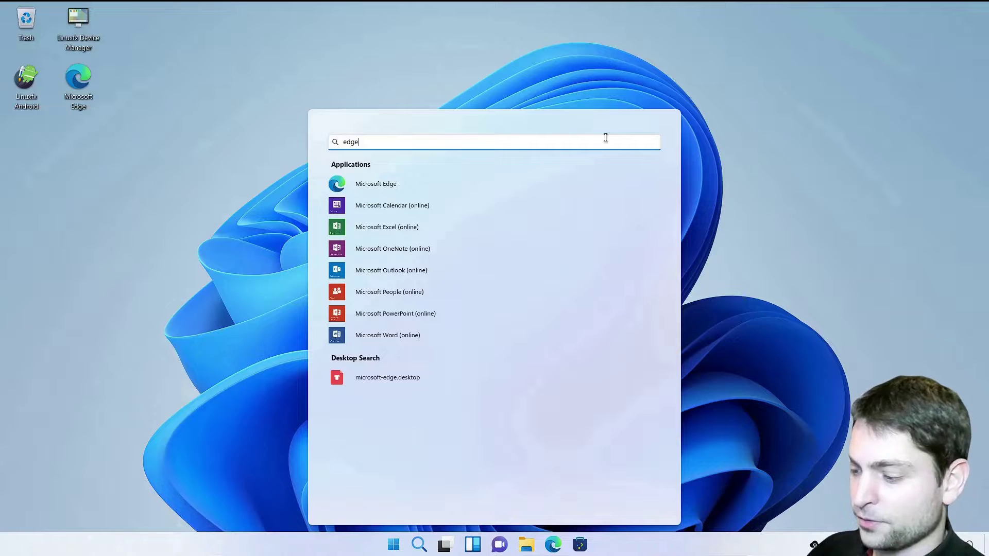
{"action": "key", "text": "BackSpace"}
{"action": "key", "text": "BackSpace"}
{"action": "key", "text": "BackSpace"}
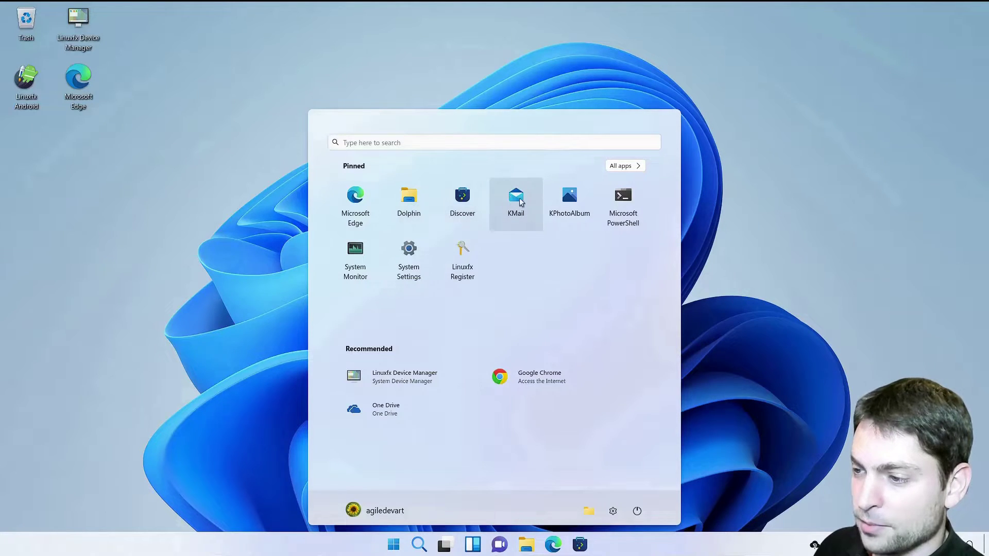
{"action": "left_click", "coordinate": [629, 203]}
{"action": "type", "text": "dir"}
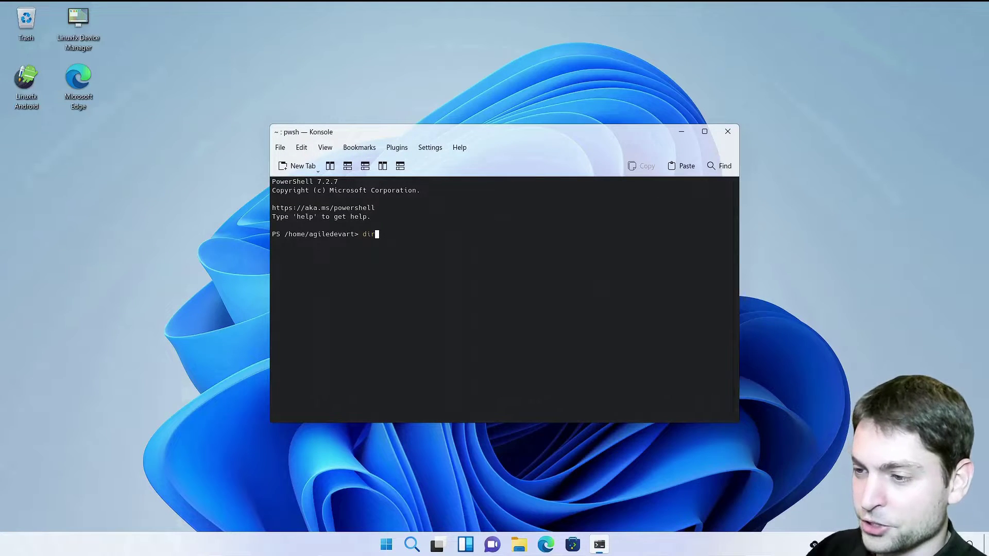
{"action": "key", "text": "Return"}
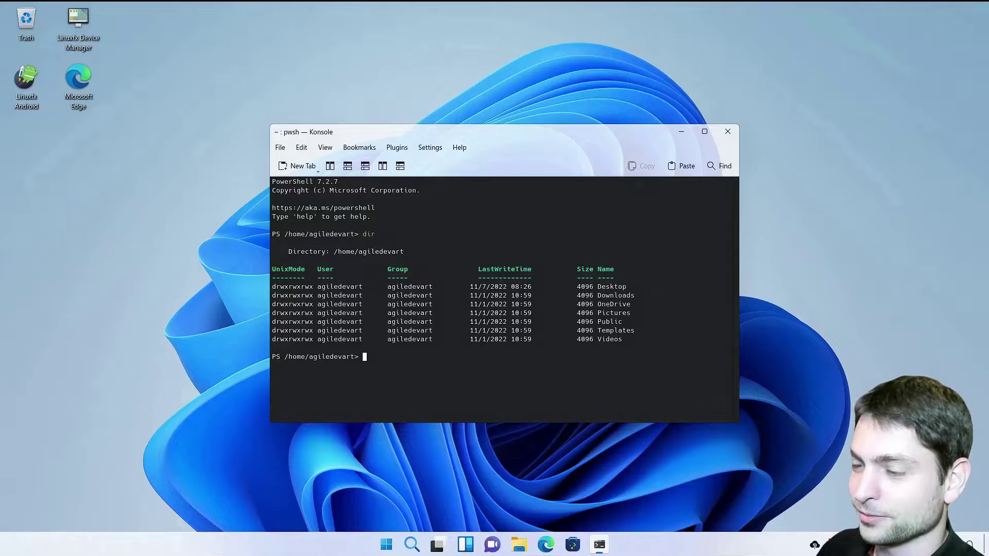
Step: Close the terminal, open and enlarge System Settings, and apply the dark-taskbar theme under Customization
{"action": "left_click", "coordinate": [728, 131]}
{"action": "key", "text": "super"}
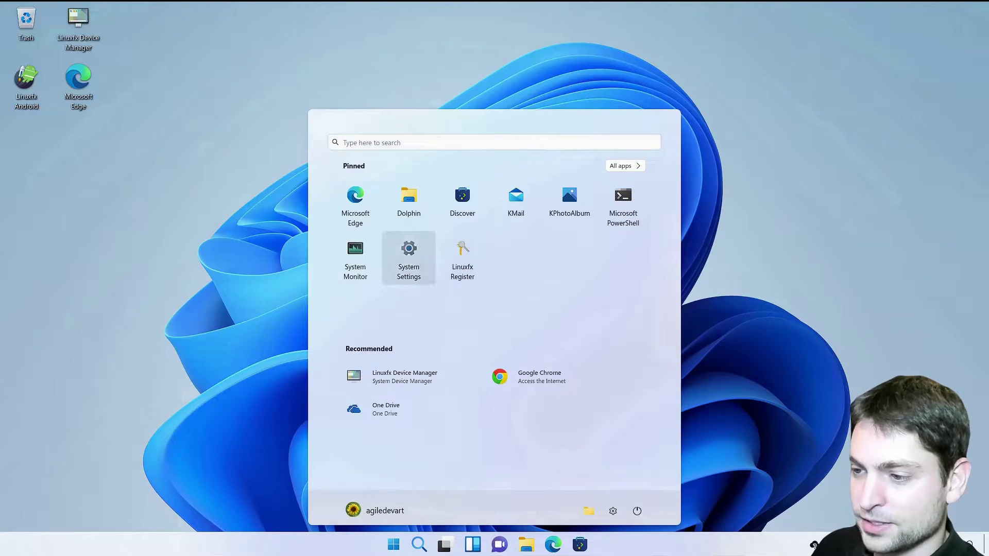
{"action": "left_click", "coordinate": [409, 255]}
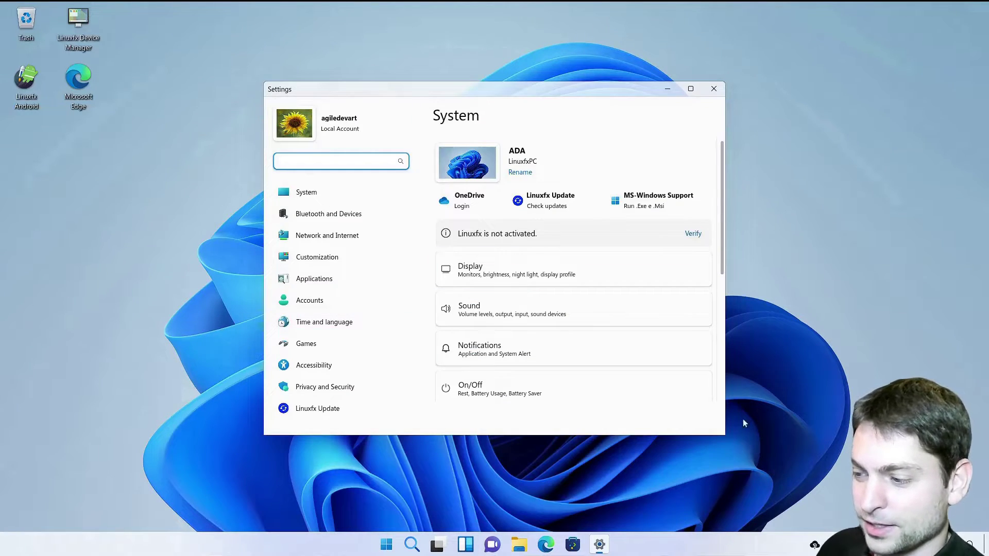
{"action": "left_click_drag", "start_coordinate": [722, 436], "coordinate": [738, 523]}
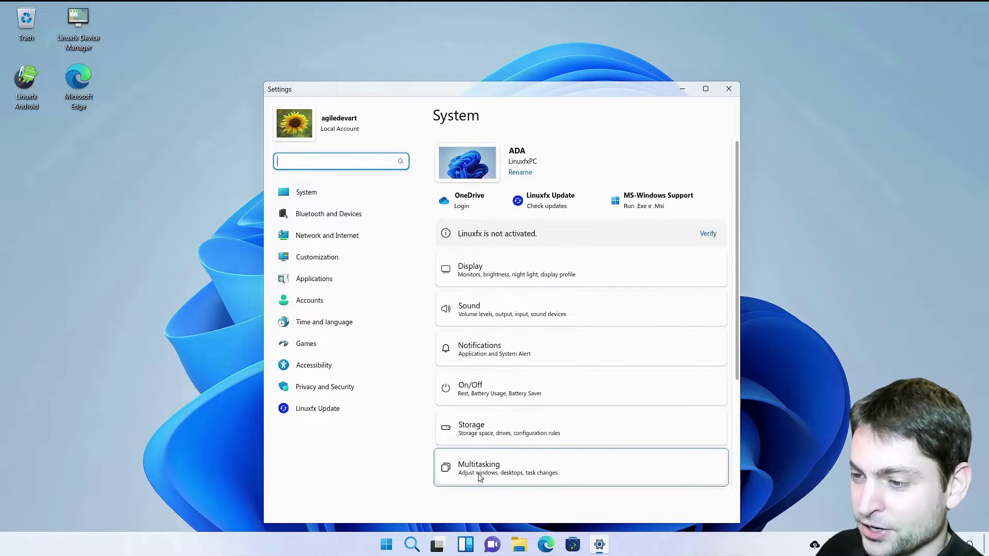
{"action": "left_click", "coordinate": [360, 258]}
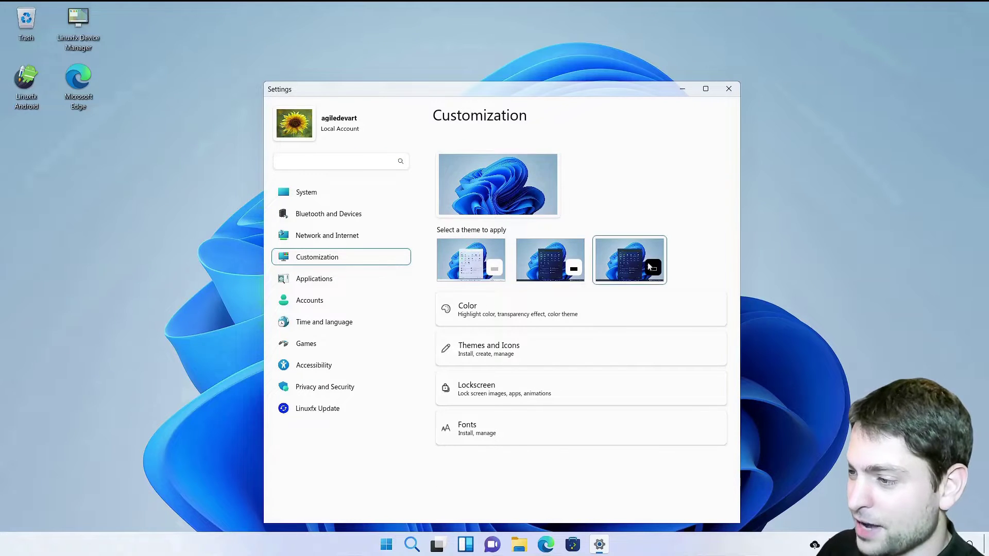
{"action": "left_click", "coordinate": [636, 261]}
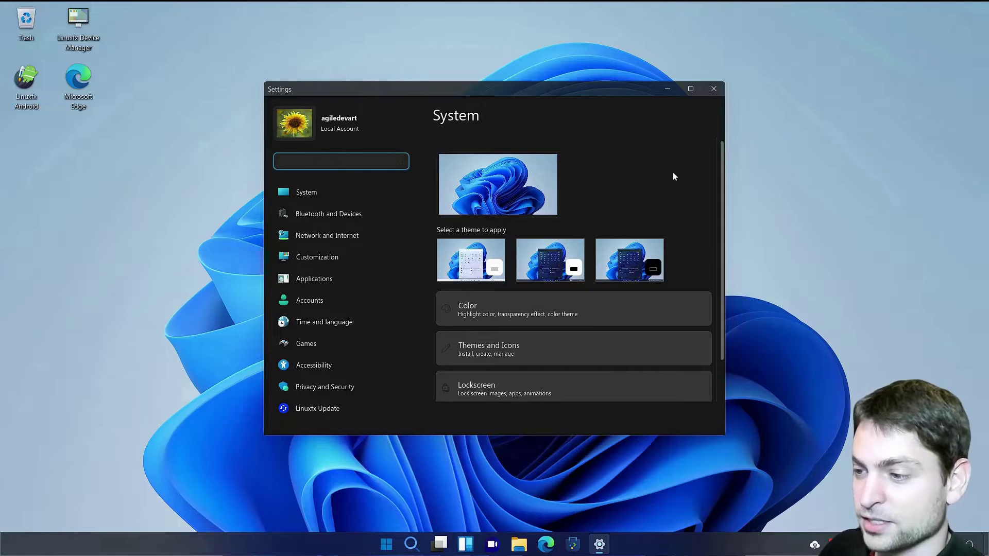
{"action": "left_click", "coordinate": [583, 353]}
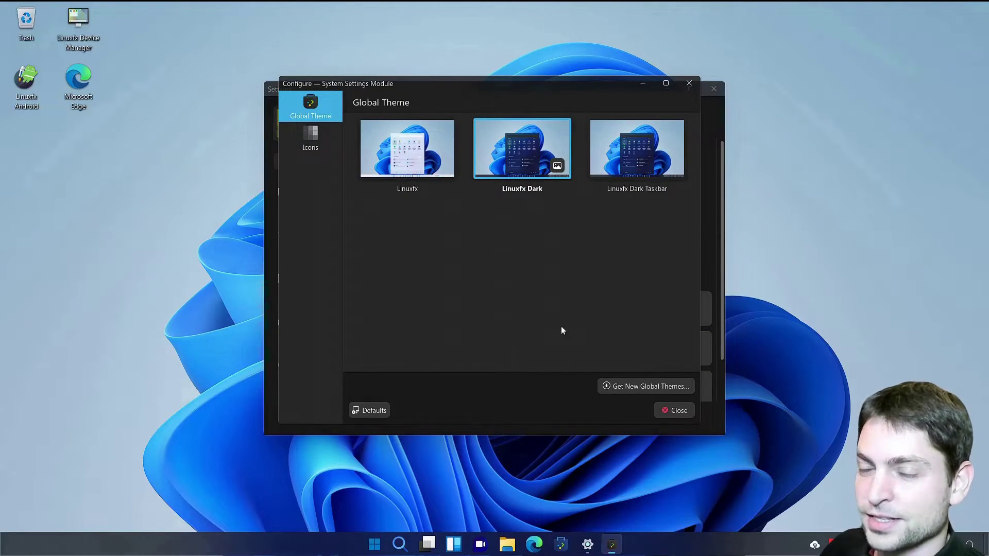
{"action": "left_click", "coordinate": [308, 136]}
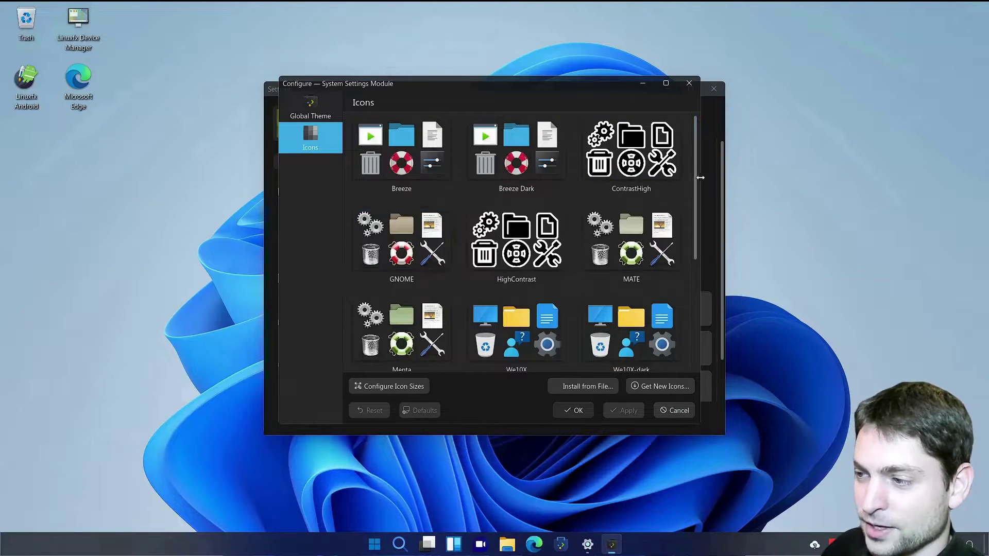
{"action": "left_click_drag", "start_coordinate": [696, 196], "coordinate": [701, 268]}
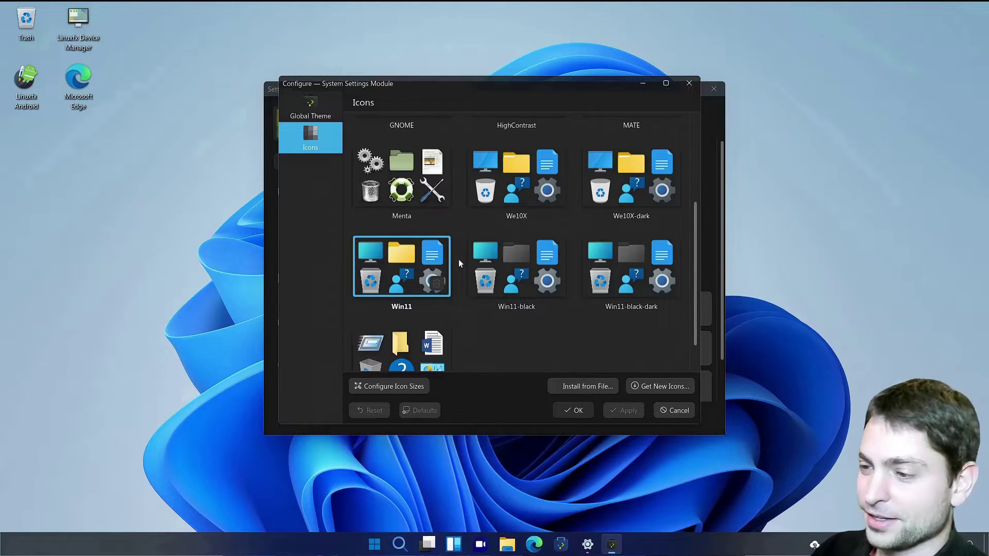
Step: Close the theme and Settings windows, then bring up the Start menu's shutdown options
{"action": "left_click", "coordinate": [696, 89]}
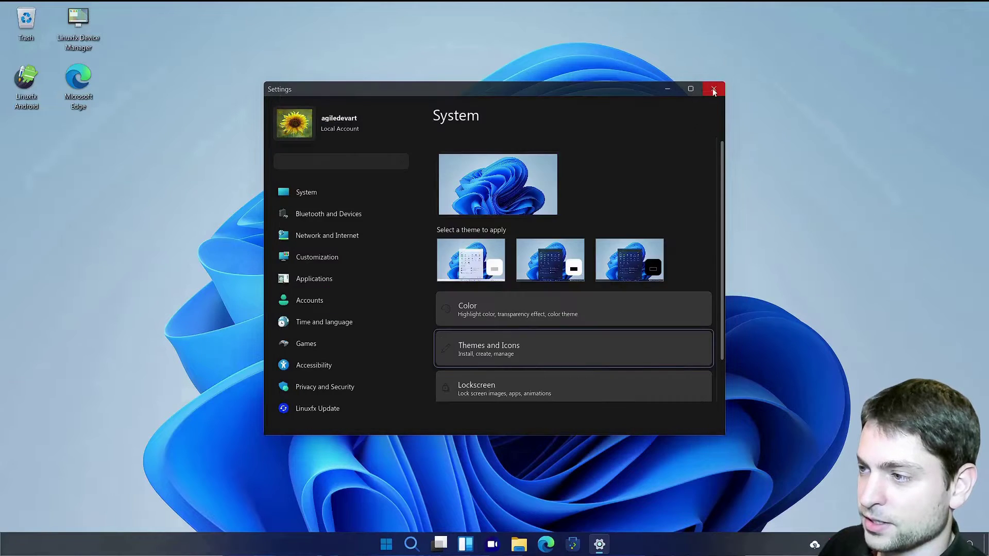
{"action": "left_click", "coordinate": [714, 88]}
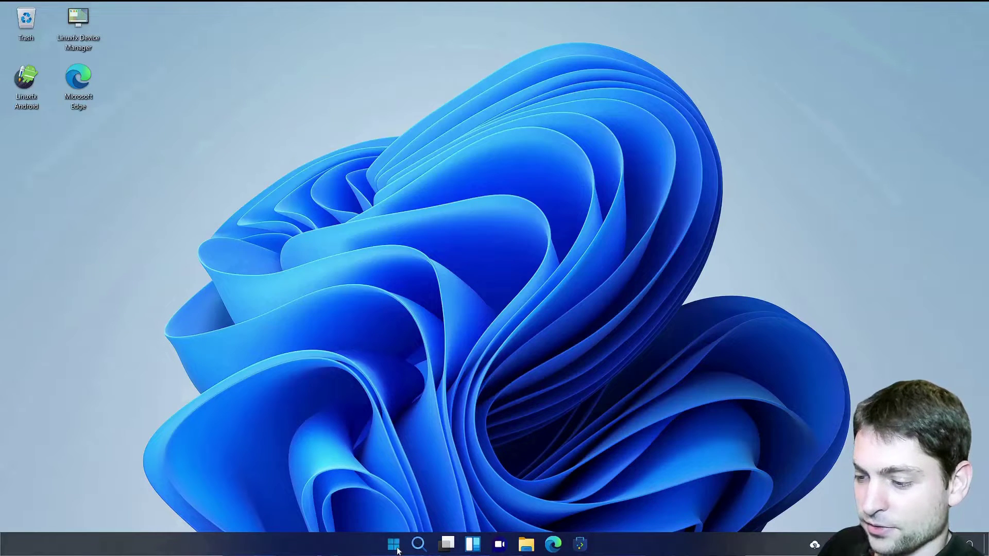
{"action": "left_click", "coordinate": [393, 544]}
{"action": "left_click", "coordinate": [637, 513]}
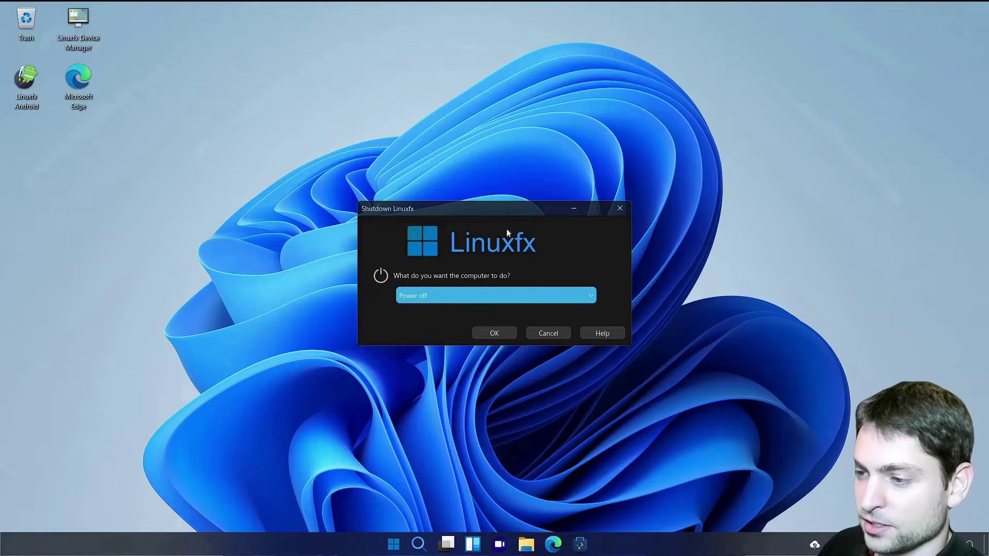
{"action": "left_click", "coordinate": [591, 291]}
{"action": "left_click", "coordinate": [590, 291]}
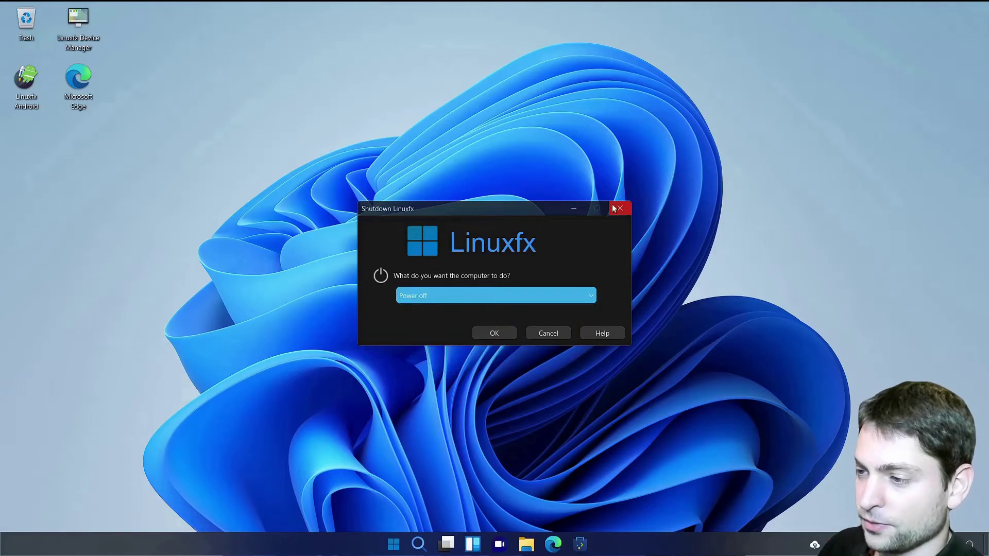
Step: Dismiss the Shutdown dialog and sign back in with the account password
{"action": "left_click", "coordinate": [620, 208]}
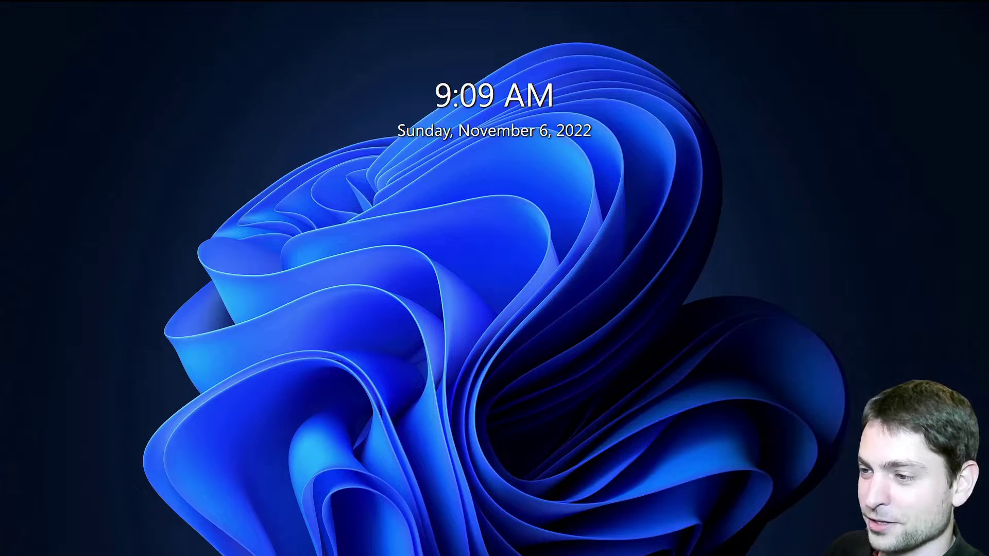
{"action": "type", "text": "*****"}
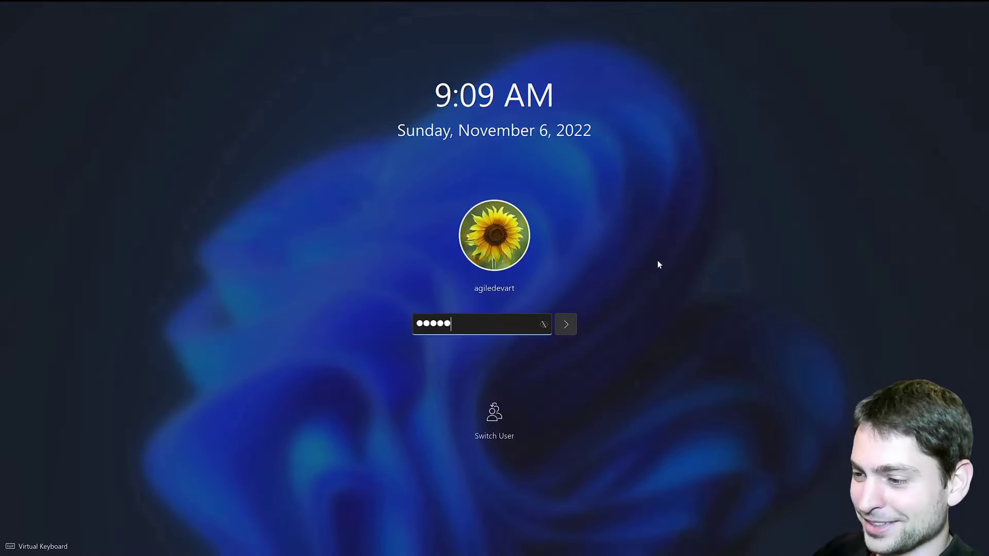
{"action": "left_click", "coordinate": [567, 326]}
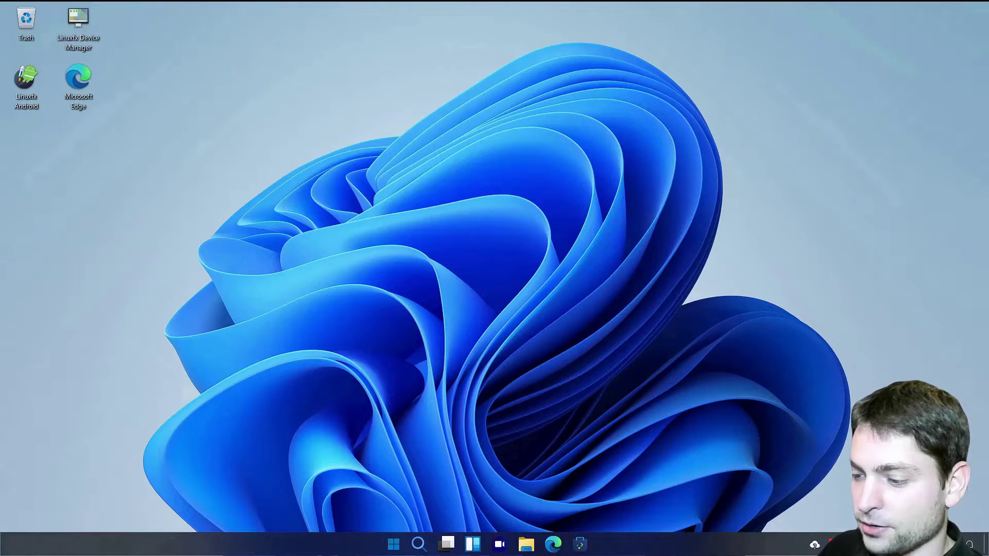
Step: Open Dolphin on the 118.8 GiB removable drive in Details view mode
{"action": "left_click", "coordinate": [526, 545]}
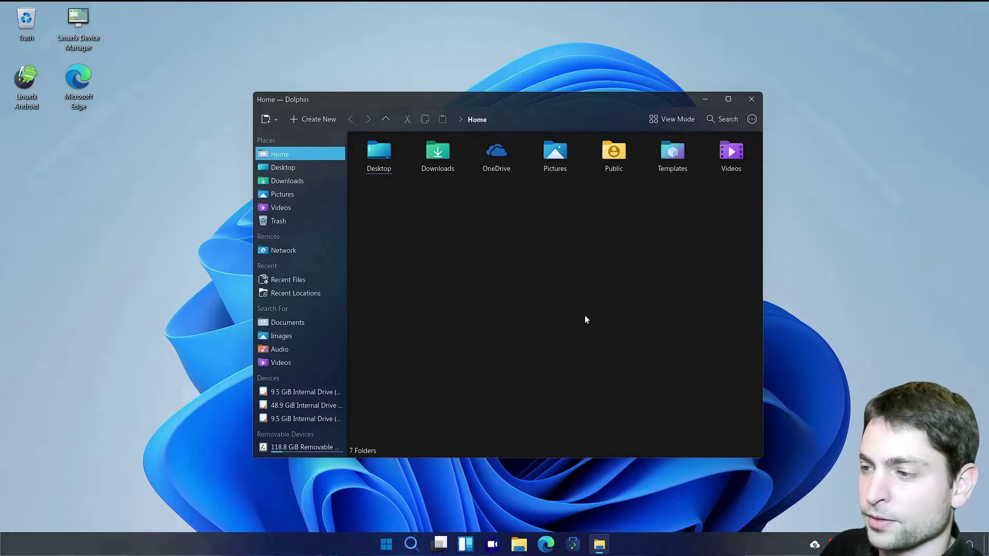
{"action": "left_click", "coordinate": [282, 195]}
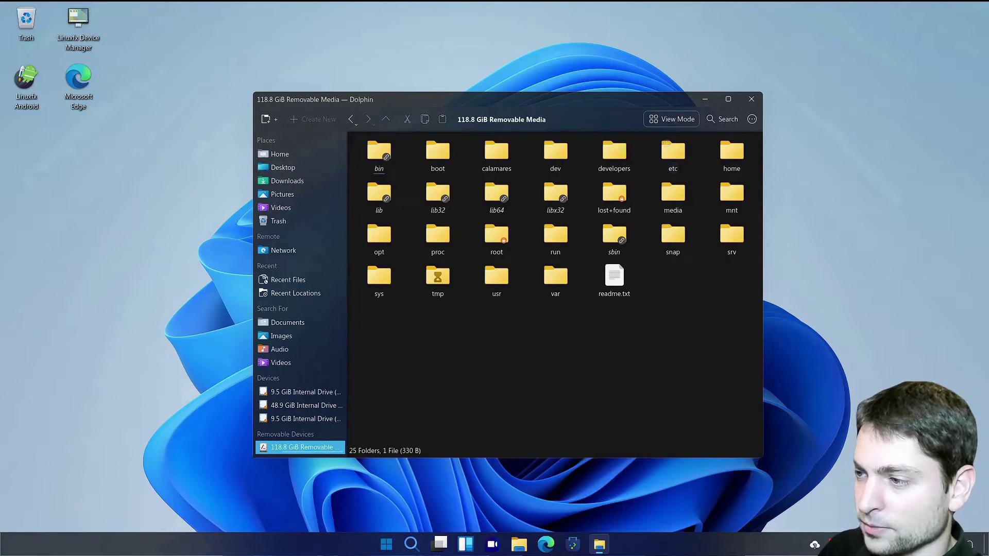
{"action": "left_click", "coordinate": [672, 121]}
{"action": "left_click", "coordinate": [670, 172]}
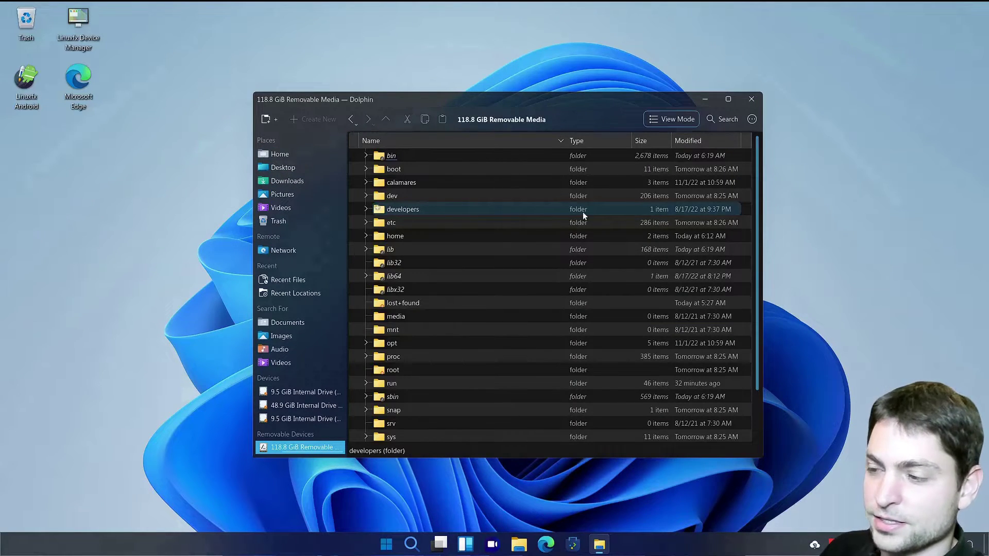
Step: Add two new tabs showing the Desktop and Downloads folders, ending on Desktop
{"action": "left_click", "coordinate": [266, 119]}
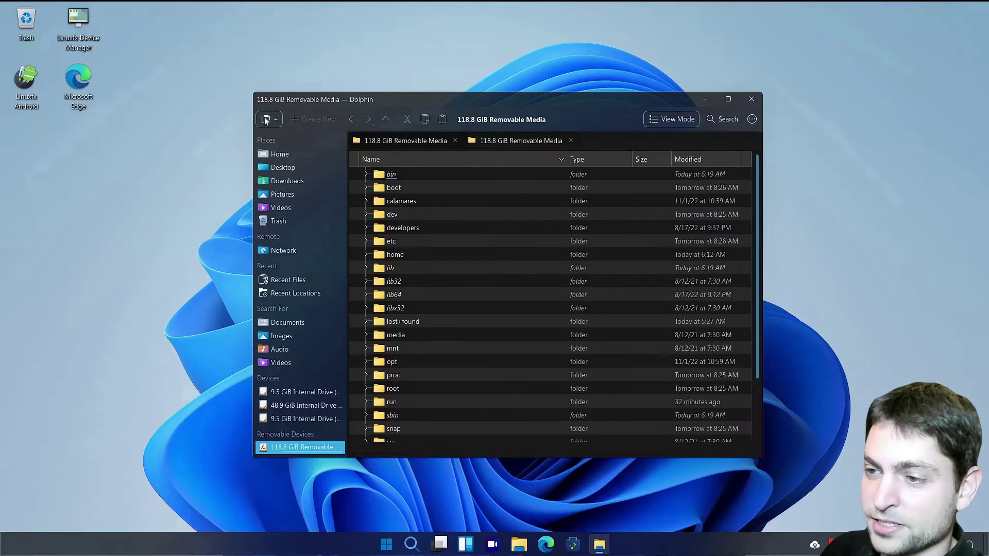
{"action": "left_click", "coordinate": [266, 119]}
{"action": "left_click", "coordinate": [291, 170]}
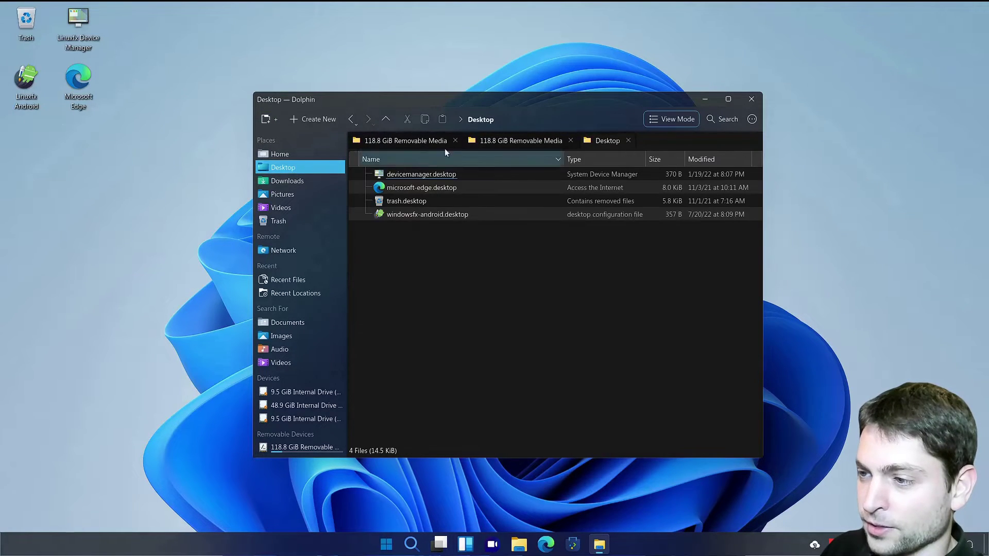
{"action": "left_click", "coordinate": [515, 141]}
{"action": "left_click", "coordinate": [287, 181]}
{"action": "left_click", "coordinate": [558, 141]}
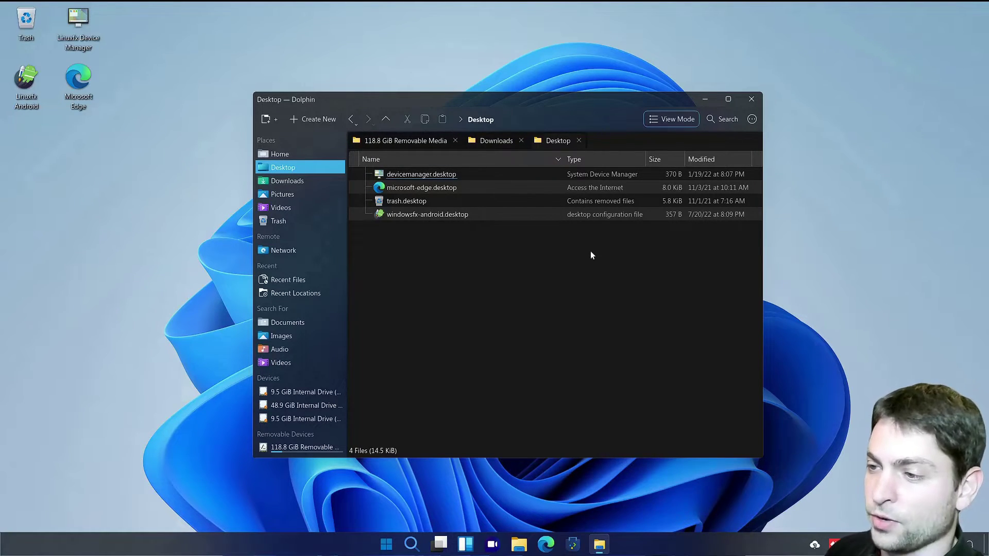
Step: Show the Information panel and expand etc/alsa/conf.d on the removable drive tab
{"action": "left_click", "coordinate": [752, 119]}
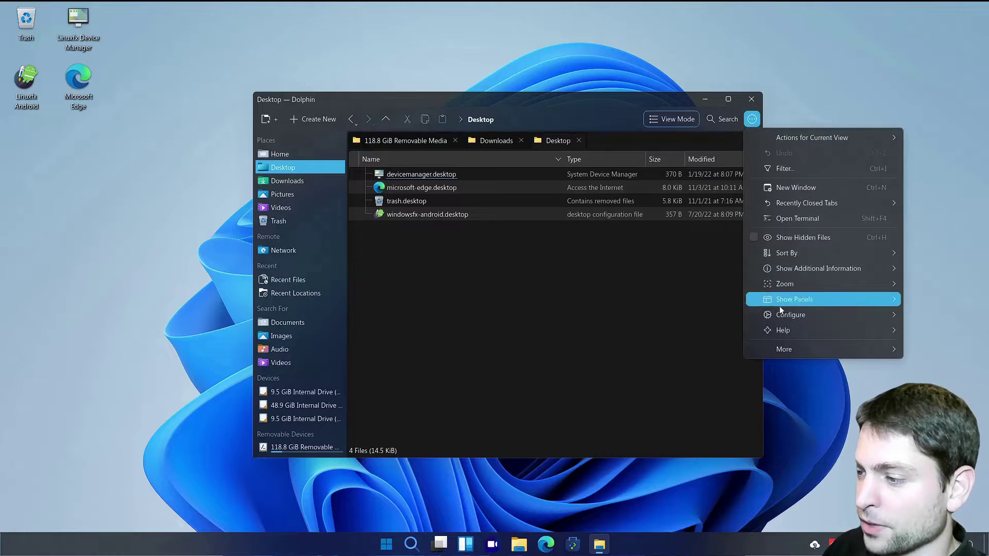
{"action": "mouse_move", "coordinate": [780, 299]}
{"action": "left_click", "coordinate": [670, 316]}
{"action": "left_click", "coordinate": [407, 141]}
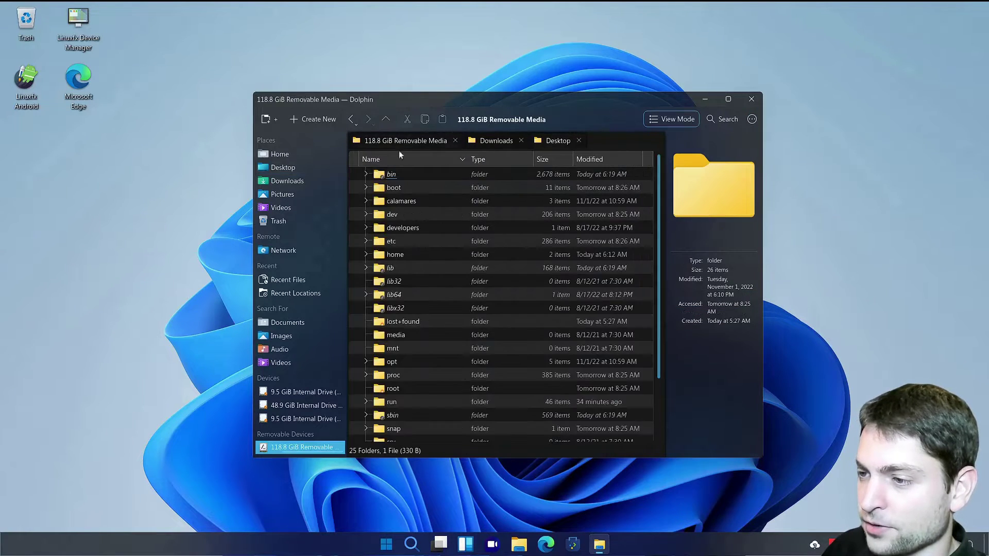
{"action": "left_click", "coordinate": [367, 241]}
{"action": "left_click", "coordinate": [379, 268]}
{"action": "left_click", "coordinate": [393, 281]}
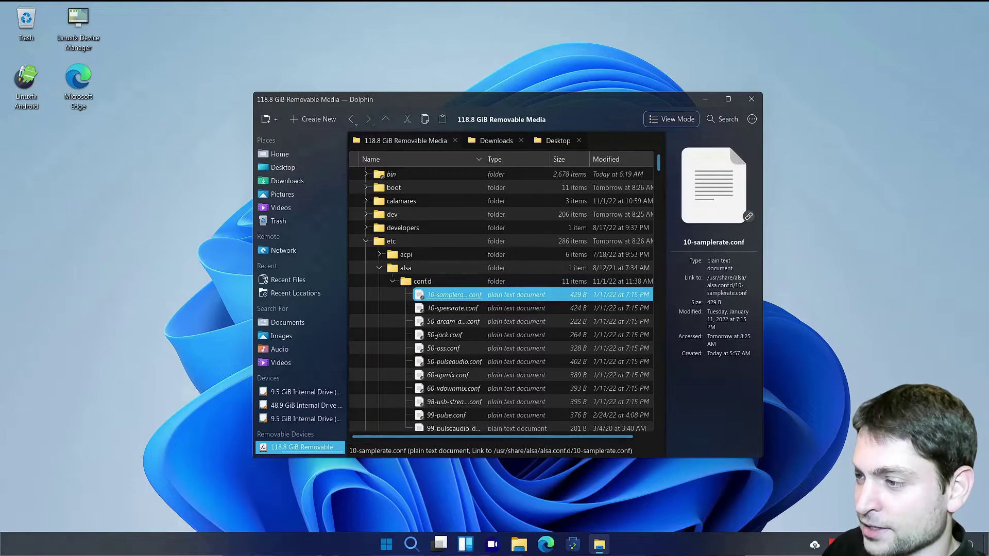
Step: Add the Terminal panel, open the etc folder on the removable drive, and close Dolphin
{"action": "left_click", "coordinate": [752, 119]}
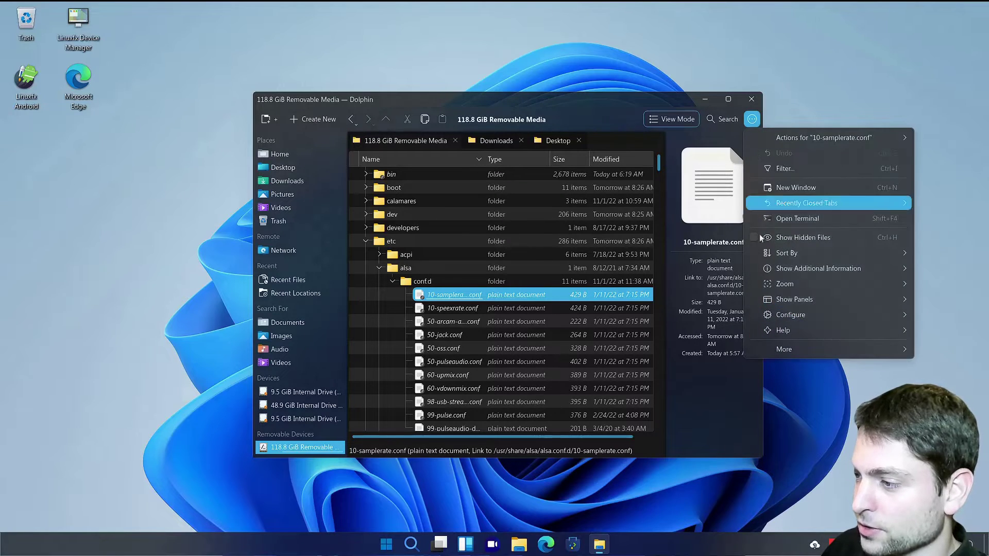
{"action": "mouse_move", "coordinate": [832, 302]}
{"action": "left_click", "coordinate": [689, 348]}
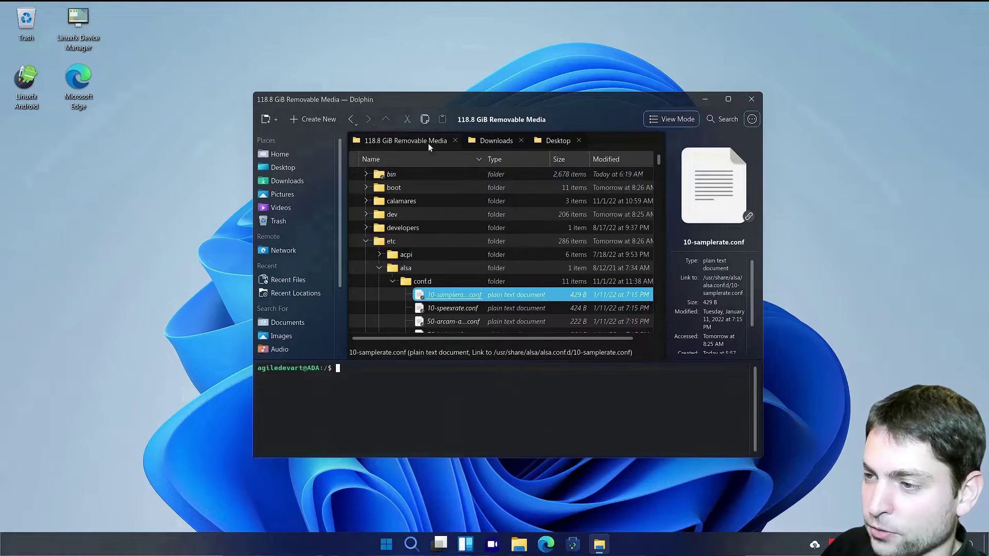
{"action": "left_click", "coordinate": [492, 142]}
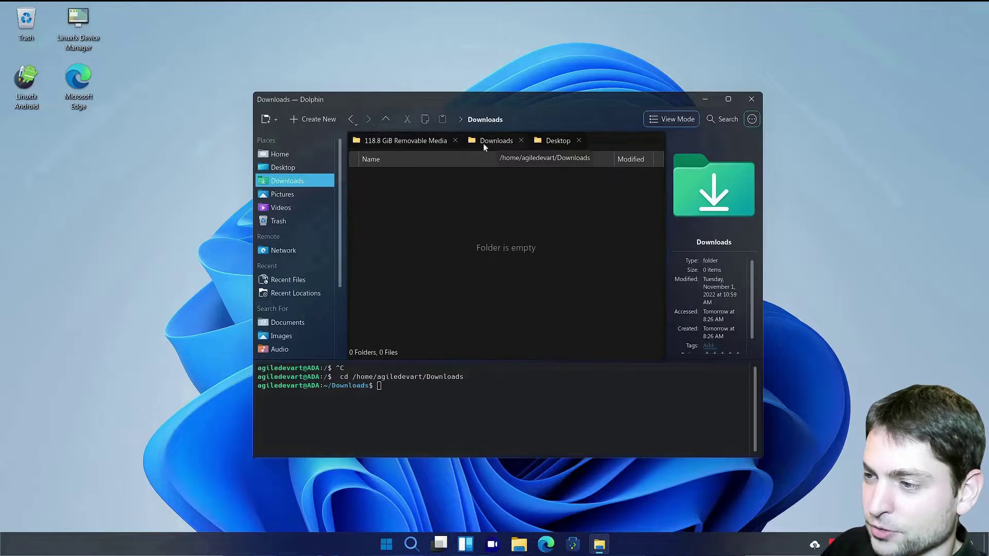
{"action": "left_click", "coordinate": [556, 140]}
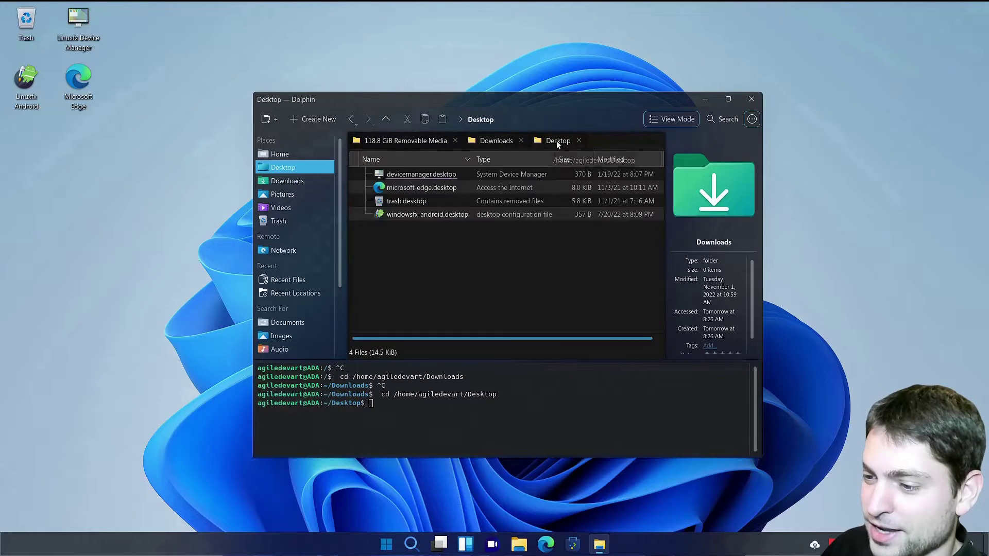
{"action": "left_click", "coordinate": [411, 141]}
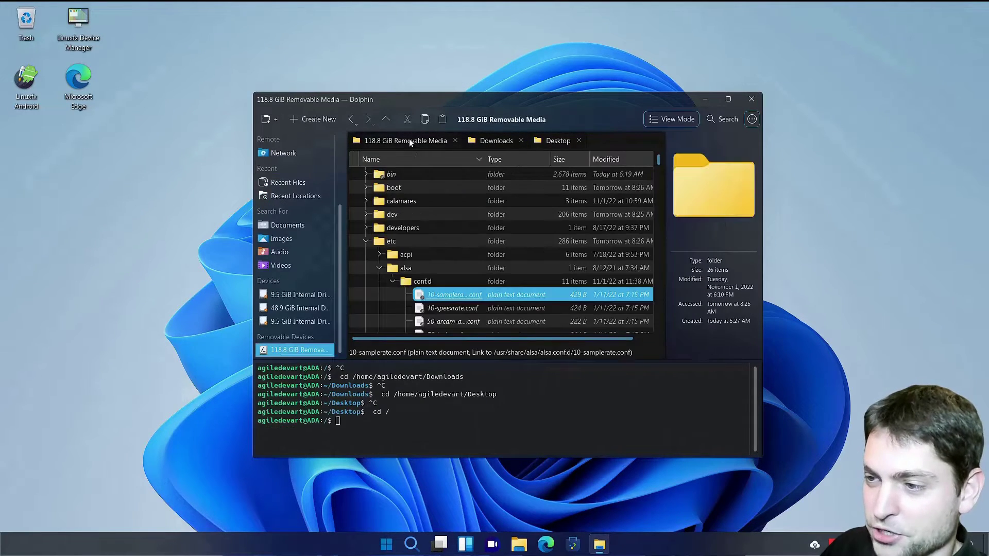
{"action": "double_click", "coordinate": [392, 242]}
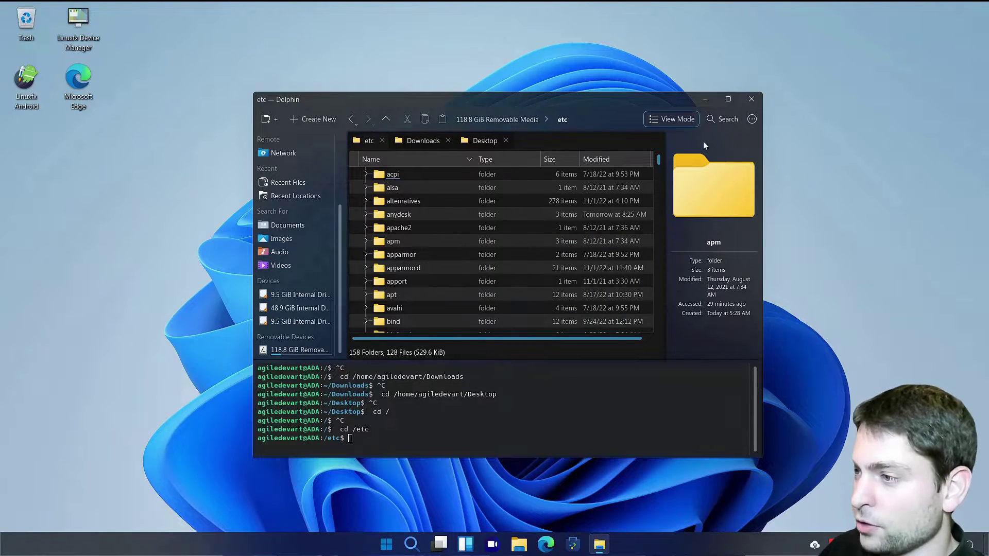
{"action": "left_click", "coordinate": [751, 98]}
Step: Confirm quitting Dolphin with all tabs, then launch OnlyOffice Word via a 'word' search
{"action": "left_click", "coordinate": [461, 283]}
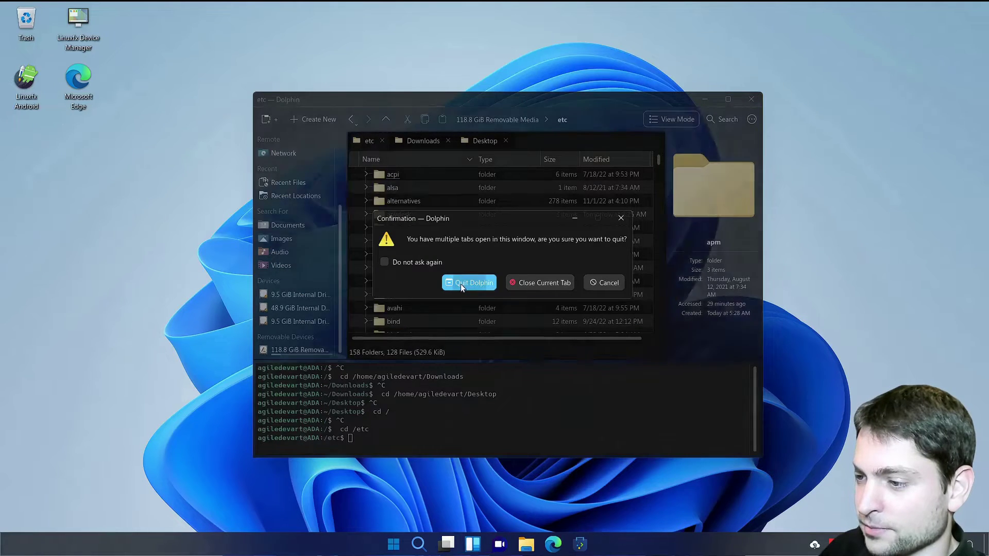
{"action": "key", "text": "super"}
{"action": "type", "text": "word"}
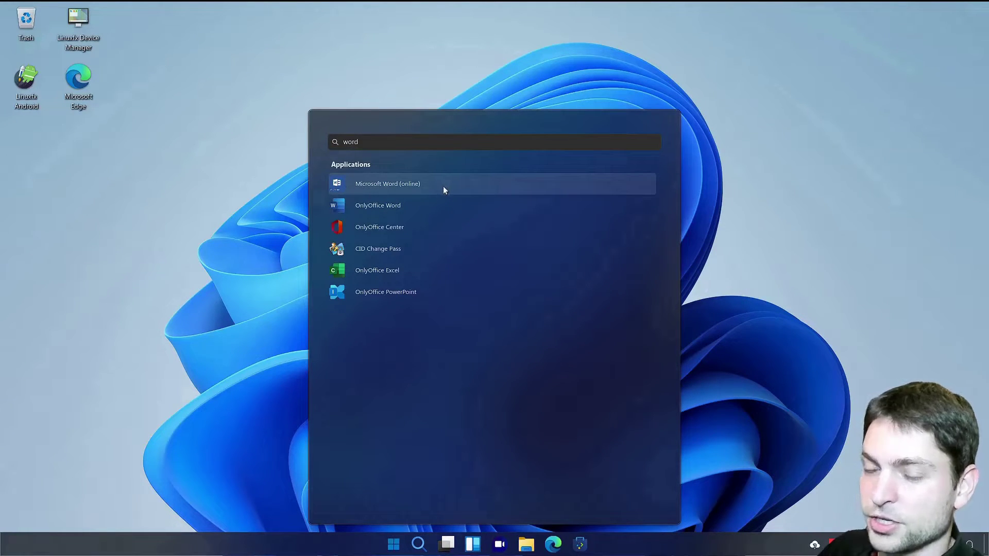
{"action": "left_click", "coordinate": [407, 208]}
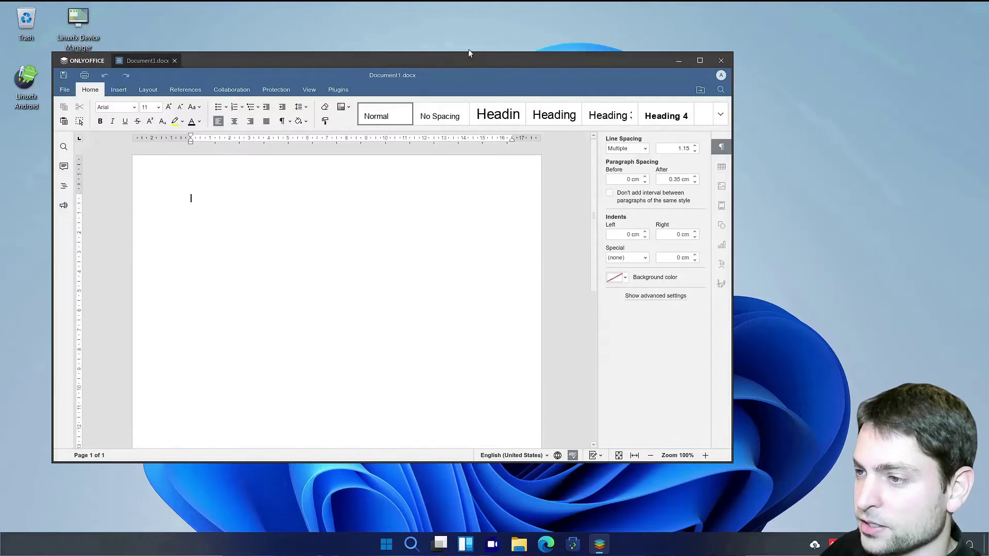
Step: Maximize the blank document, view the File save options, and cancel without saving
{"action": "double_click", "coordinate": [465, 61]}
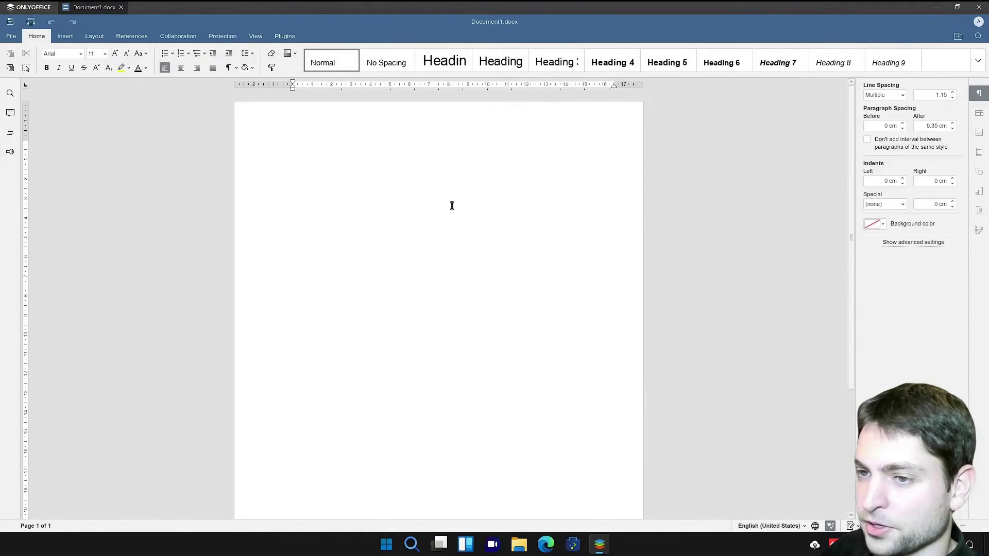
{"action": "left_click", "coordinate": [11, 37]}
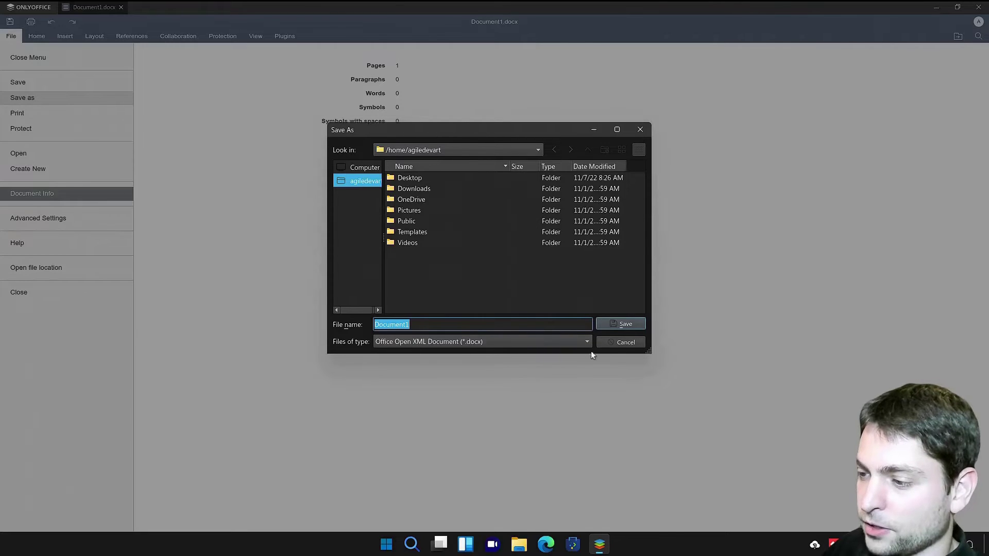
{"action": "left_click", "coordinate": [623, 343]}
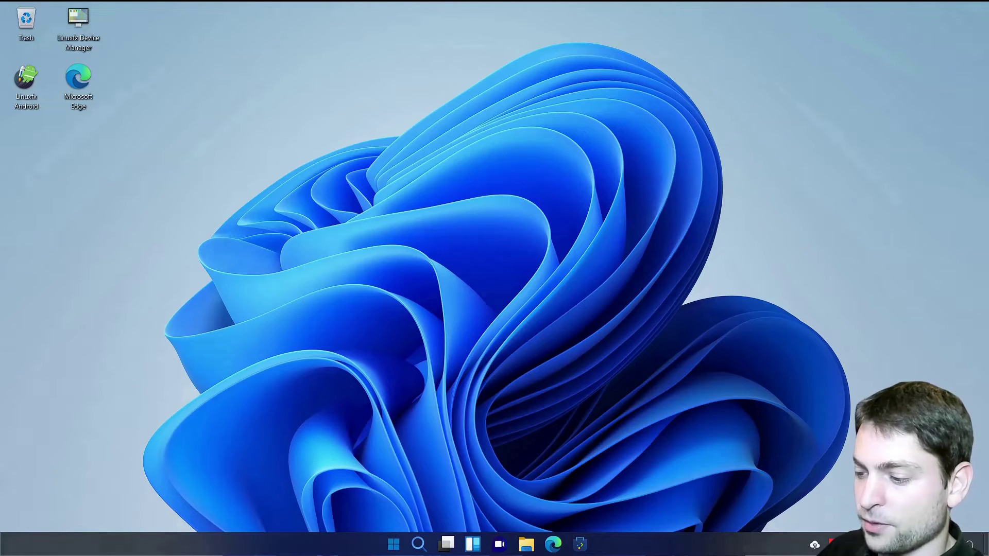
{"action": "left_click", "coordinate": [580, 545]}
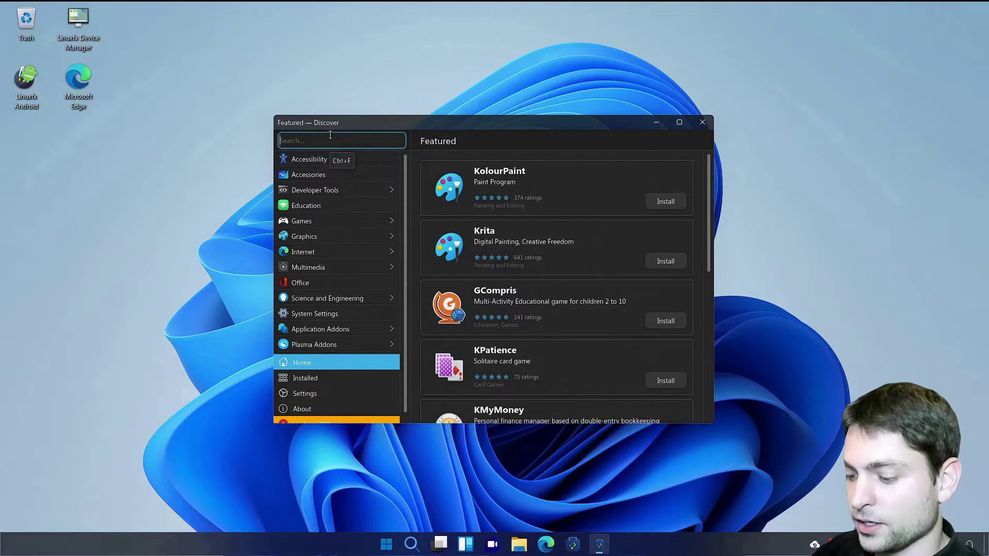
{"action": "type", "text": "libre"}
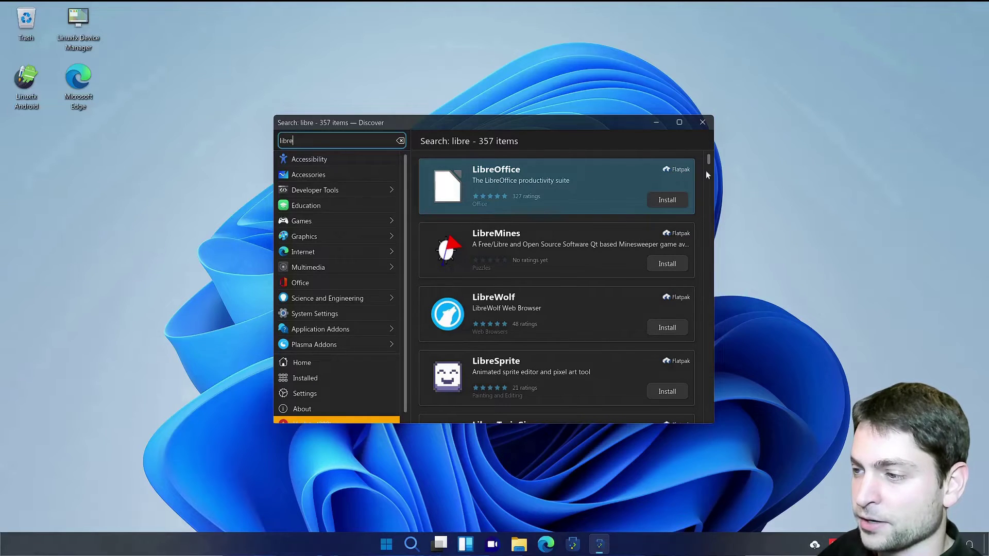
{"action": "left_click", "coordinate": [702, 122]}
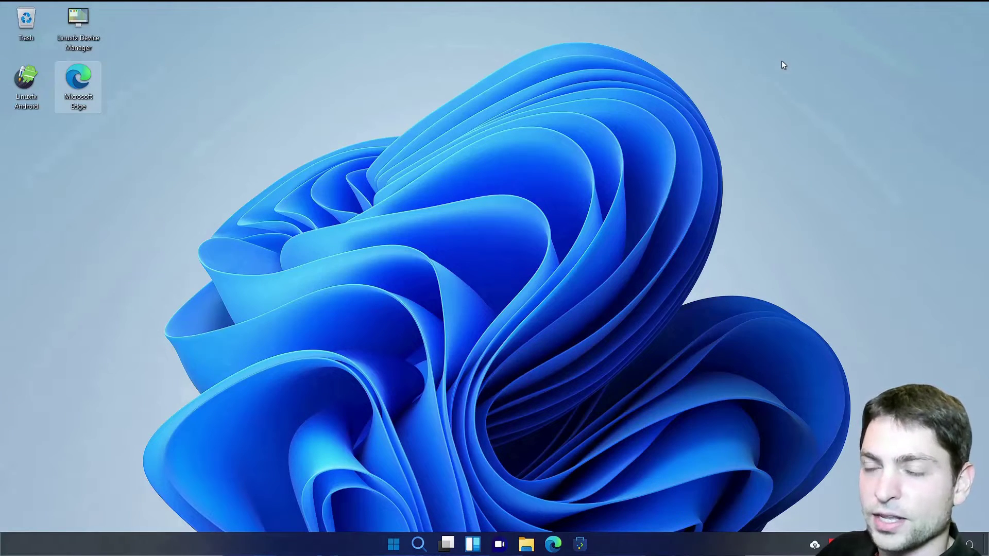
{"action": "double_click", "coordinate": [77, 19]}
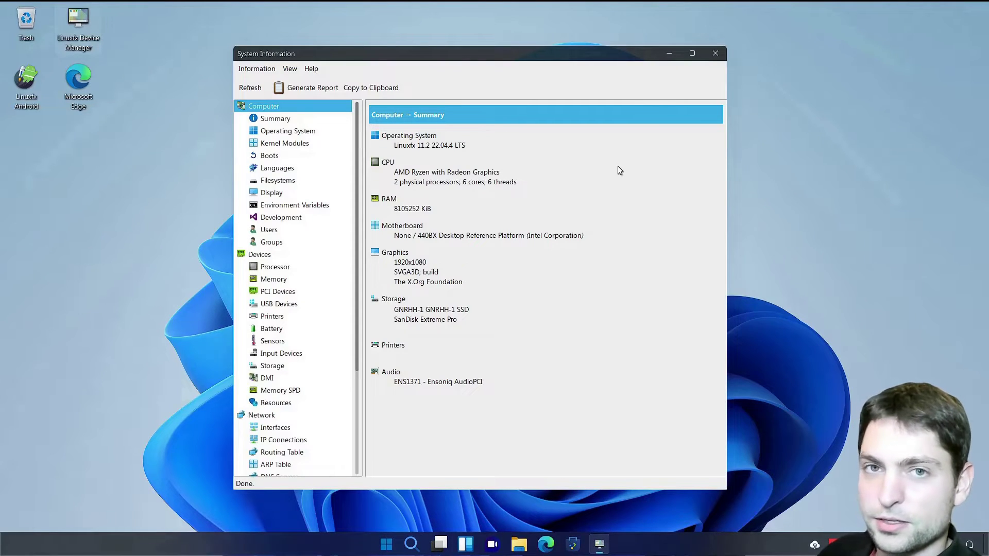
{"action": "left_click", "coordinate": [288, 122]}
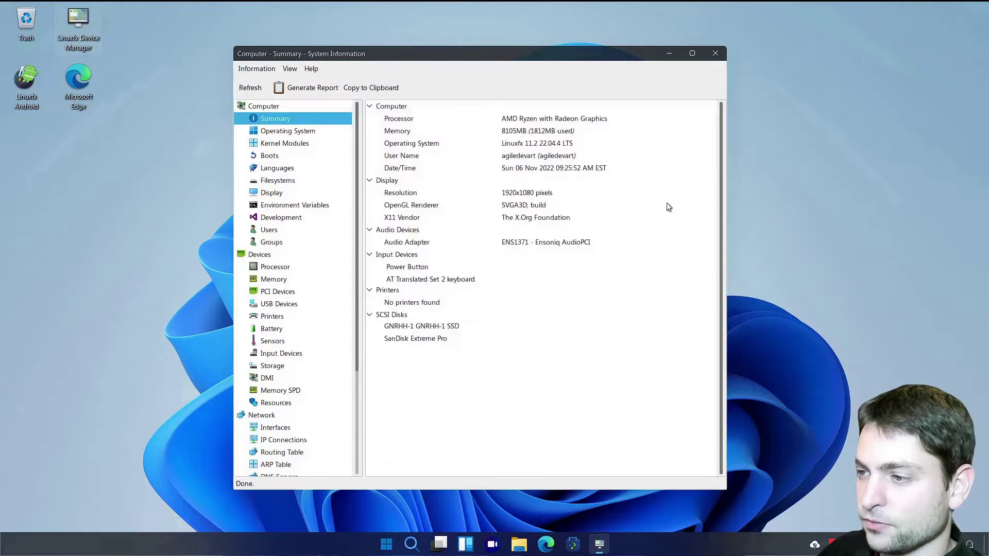
{"action": "left_click", "coordinate": [284, 145]}
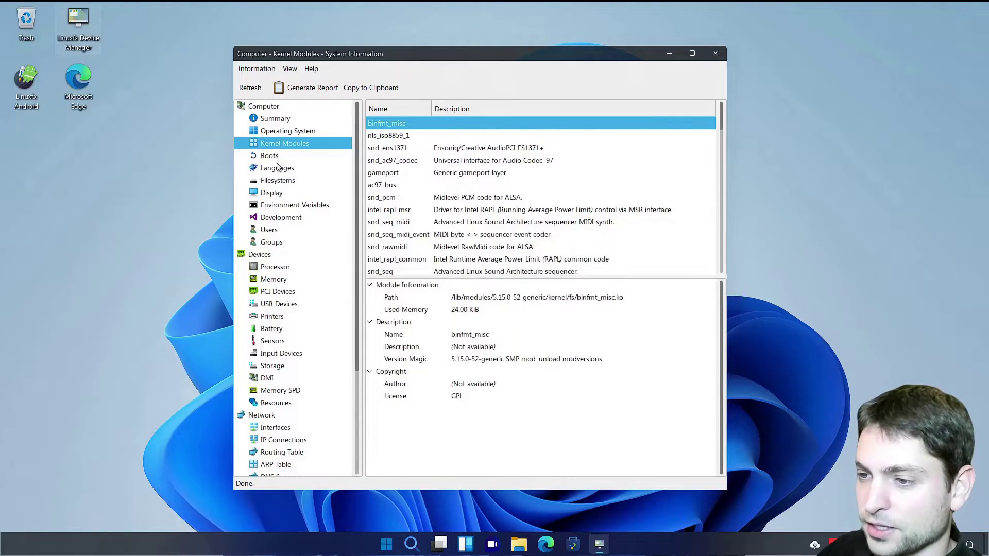
{"action": "left_click", "coordinate": [278, 181]}
{"action": "left_click", "coordinate": [273, 281]}
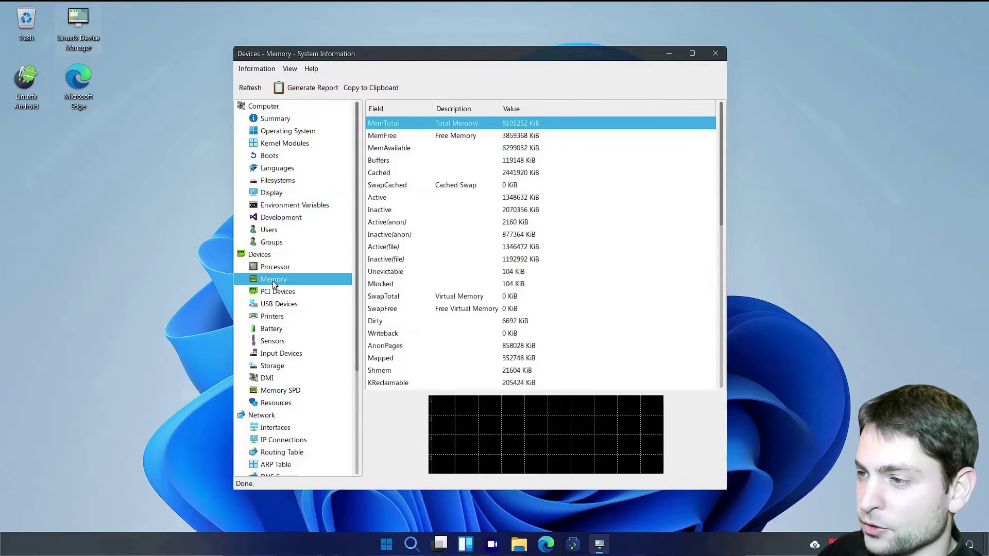
{"action": "scroll", "coordinate": [320, 295], "scroll_direction": "down", "scroll_amount": 5}
{"action": "scroll", "coordinate": [329, 232], "scroll_direction": "down", "scroll_amount": 1}
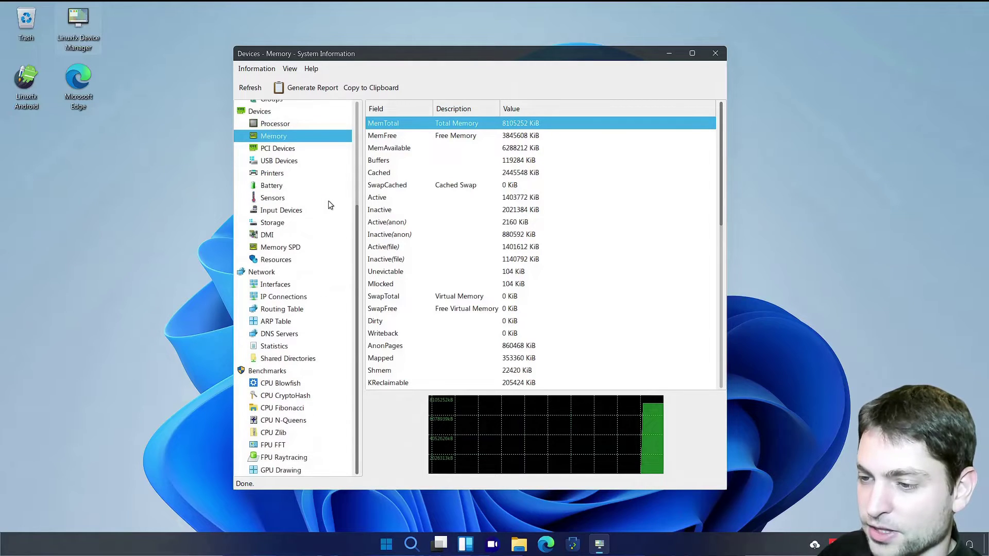
{"action": "left_click", "coordinate": [294, 359]}
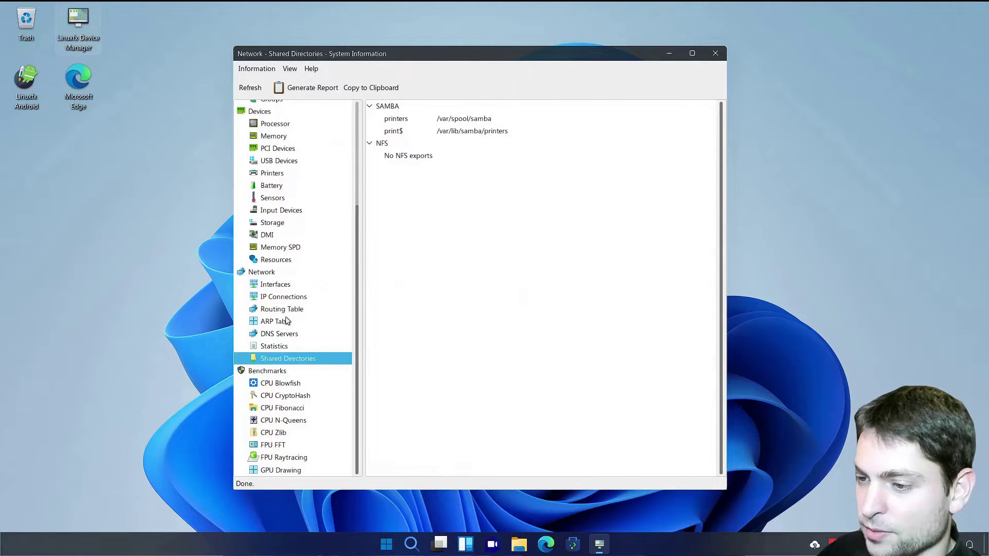
{"action": "left_click", "coordinate": [284, 297]}
{"action": "key", "text": "Up"}
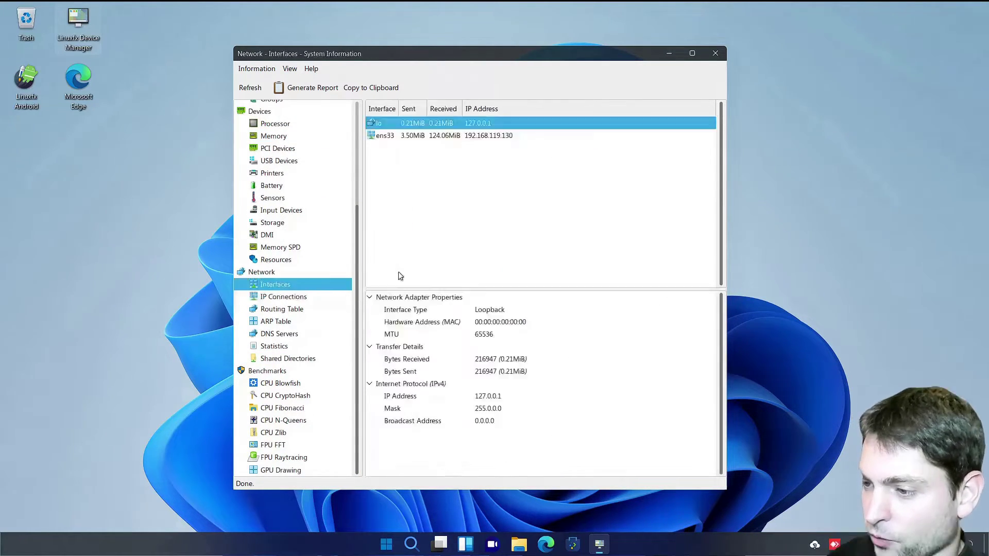
{"action": "left_click", "coordinate": [715, 55]}
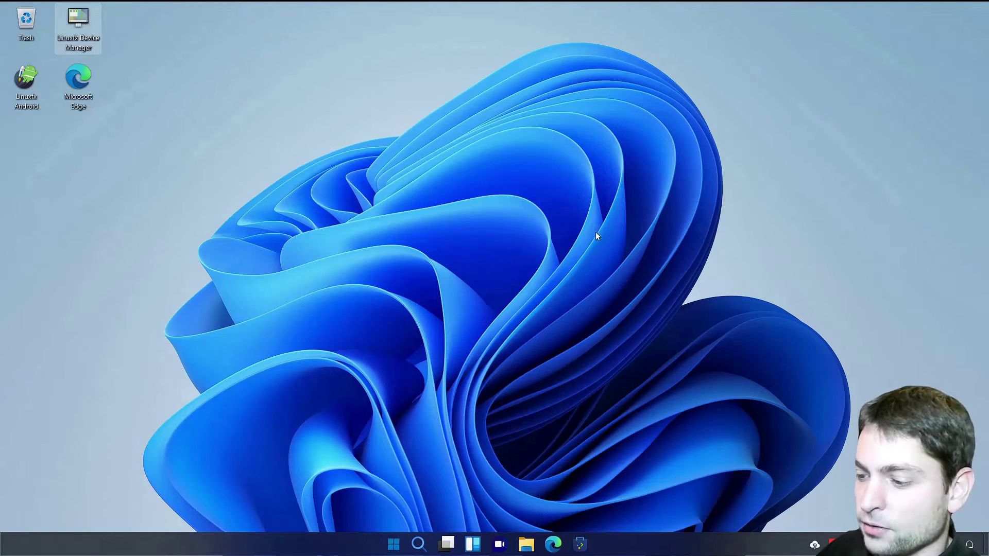
Step: Search 'ms paint' in Edge, download it from Softonic, and extract mspaint.zip here
{"action": "left_click", "coordinate": [553, 545]}
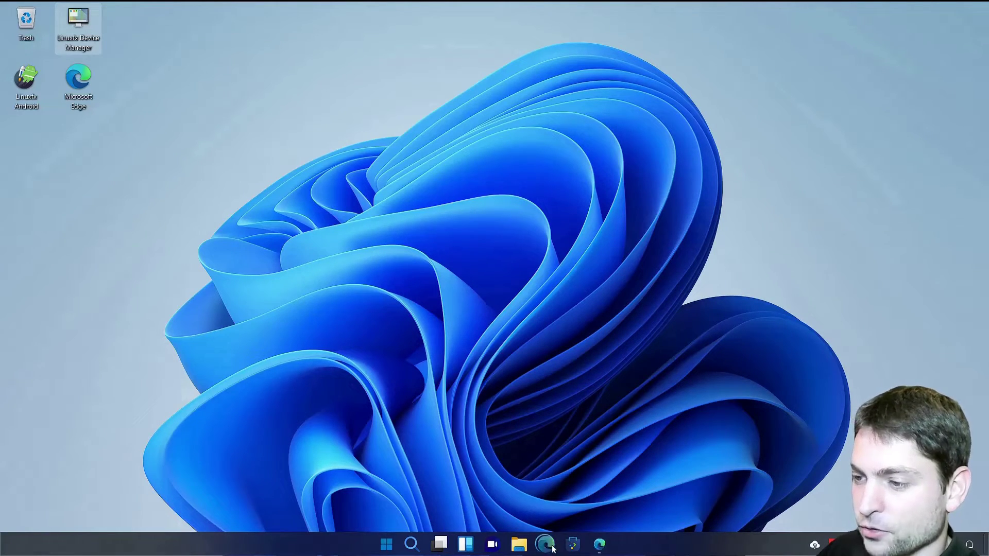
{"action": "type", "text": "ms paint"}
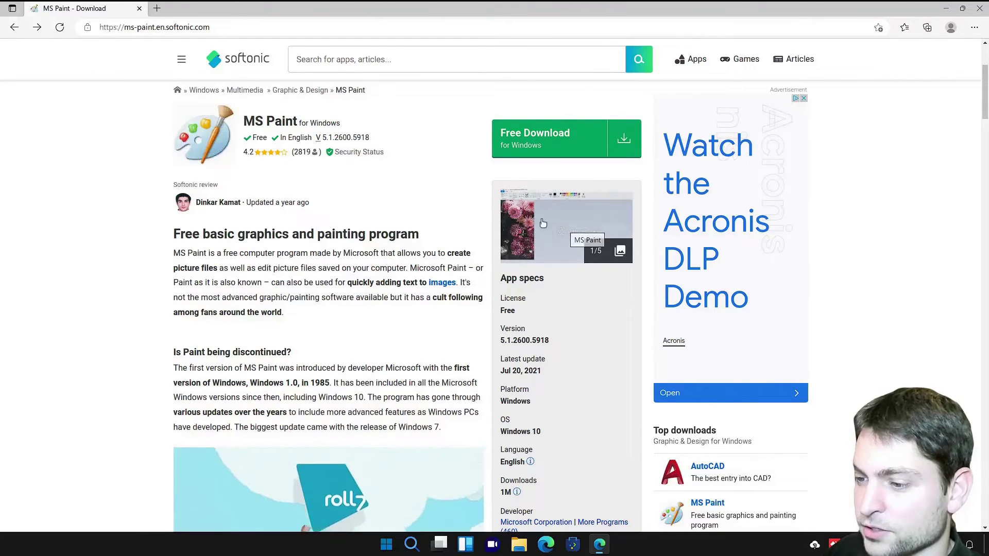
{"action": "left_click", "coordinate": [535, 138]}
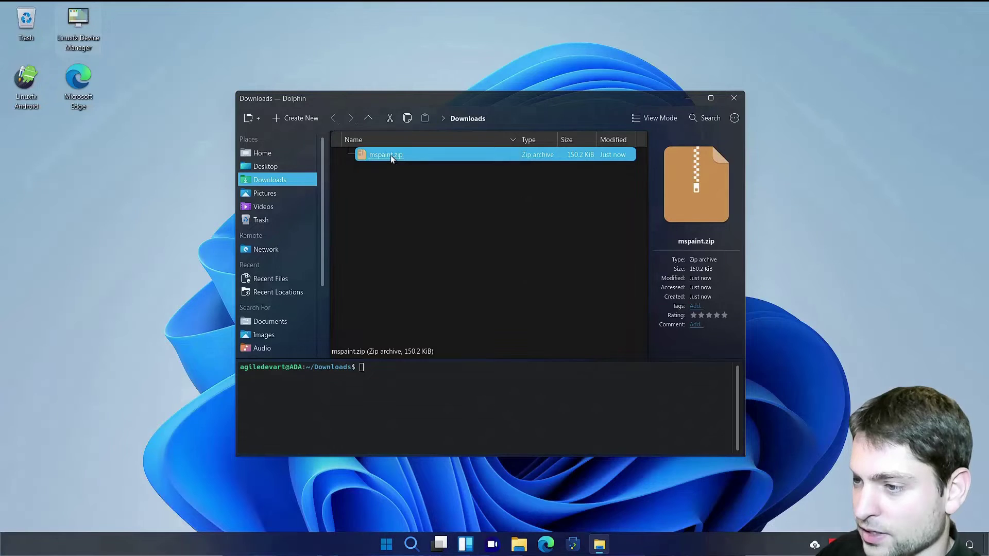
{"action": "right_click", "coordinate": [390, 155]}
{"action": "left_click", "coordinate": [593, 346]}
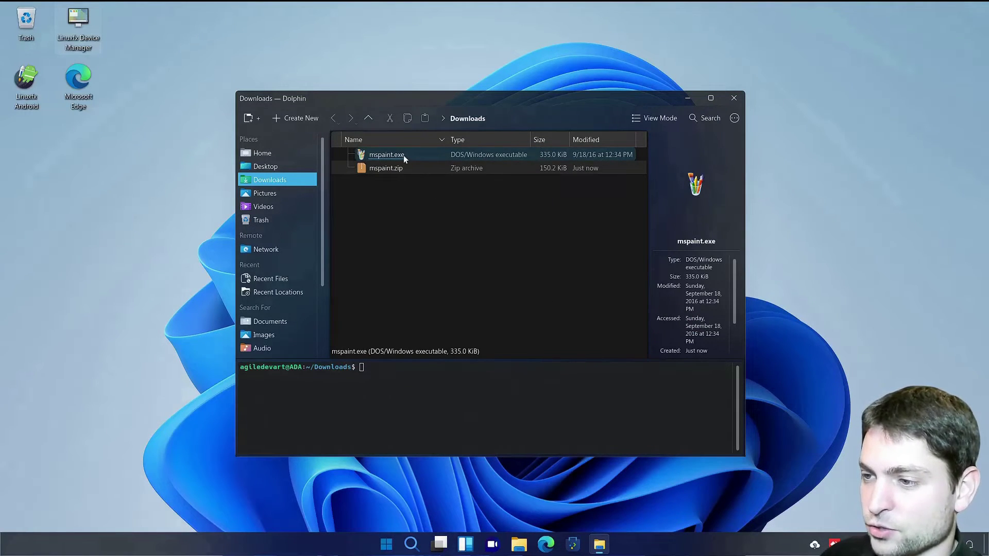
Step: Launch mspaint.exe directly, declining the Wine Mono install
{"action": "left_click", "coordinate": [403, 155]}
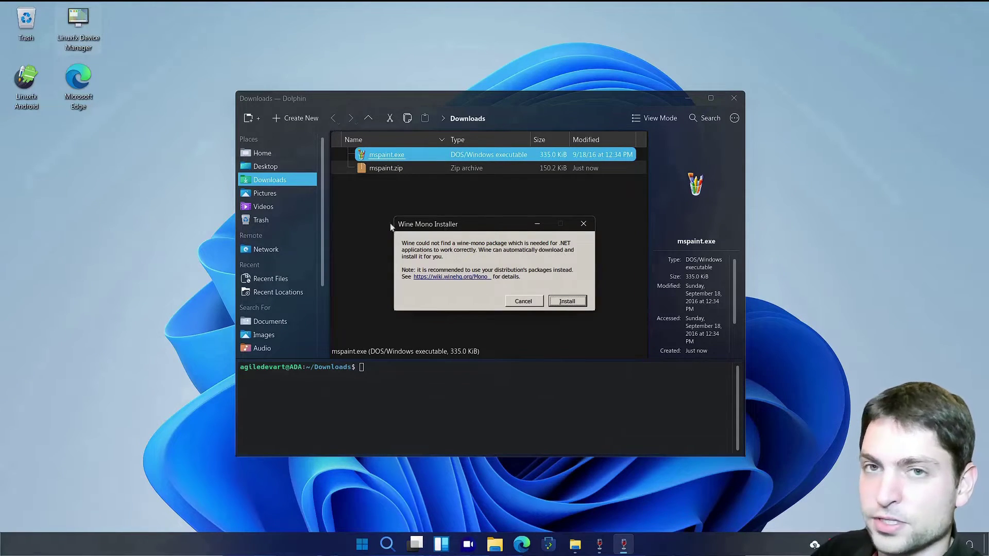
{"action": "left_click", "coordinate": [524, 301]}
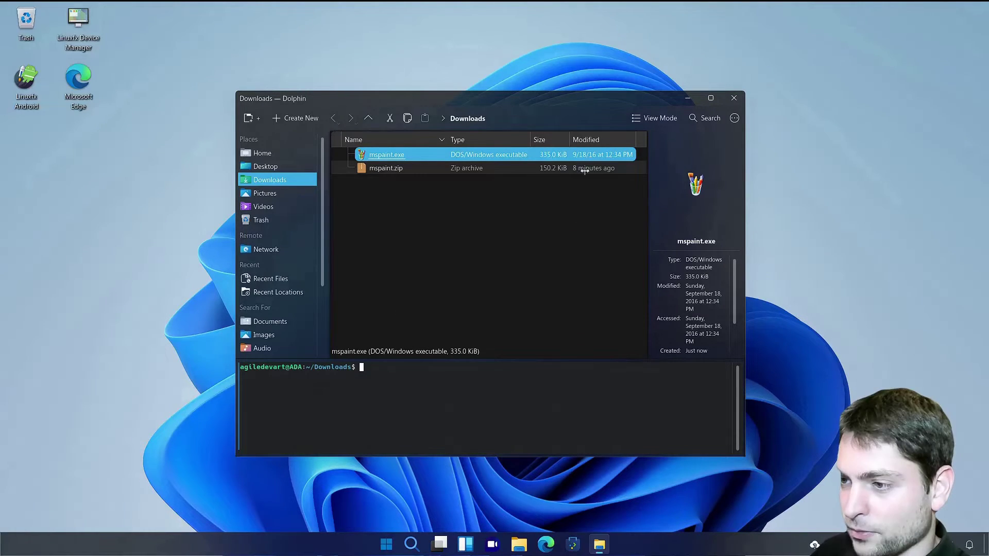
{"action": "double_click", "coordinate": [390, 153]}
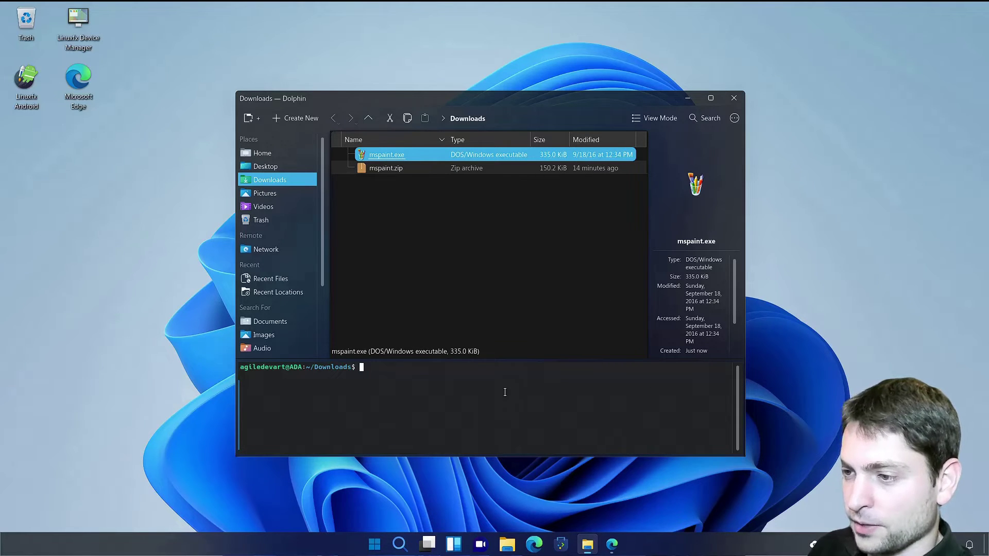
Step: Run 'wine mspaint.exe' in the terminal panel and select the missing MFC42u.DLL in the error
{"action": "type", "text": "wi"}
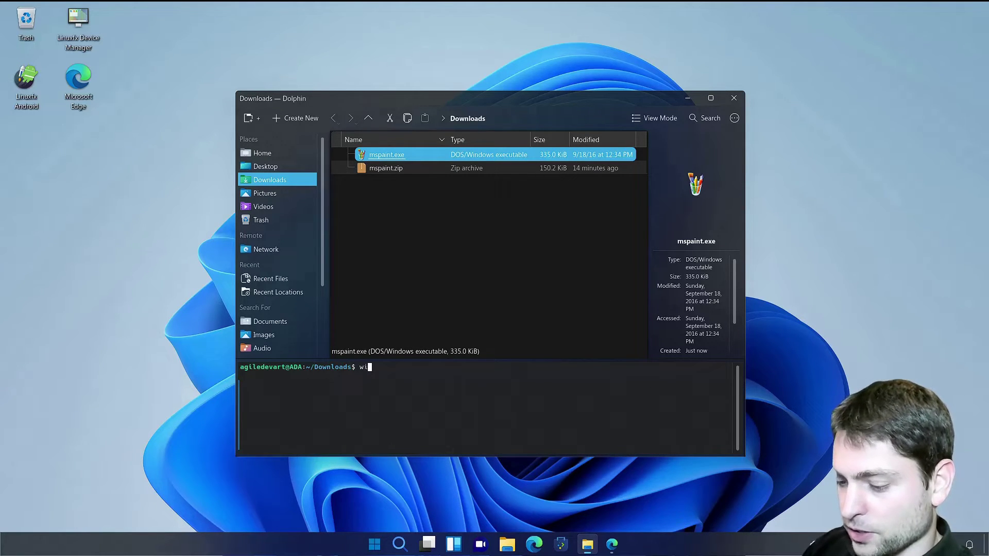
{"action": "type", "text": "ne mspaint.exe"}
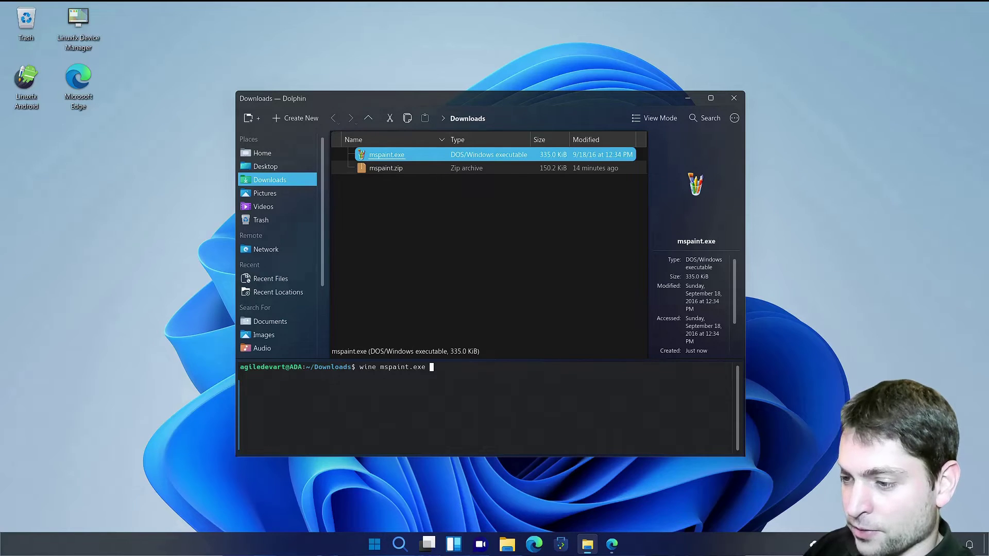
{"action": "key", "text": "Return"}
{"action": "left_click_drag", "start_coordinate": [383, 411], "coordinate": [426, 411]}
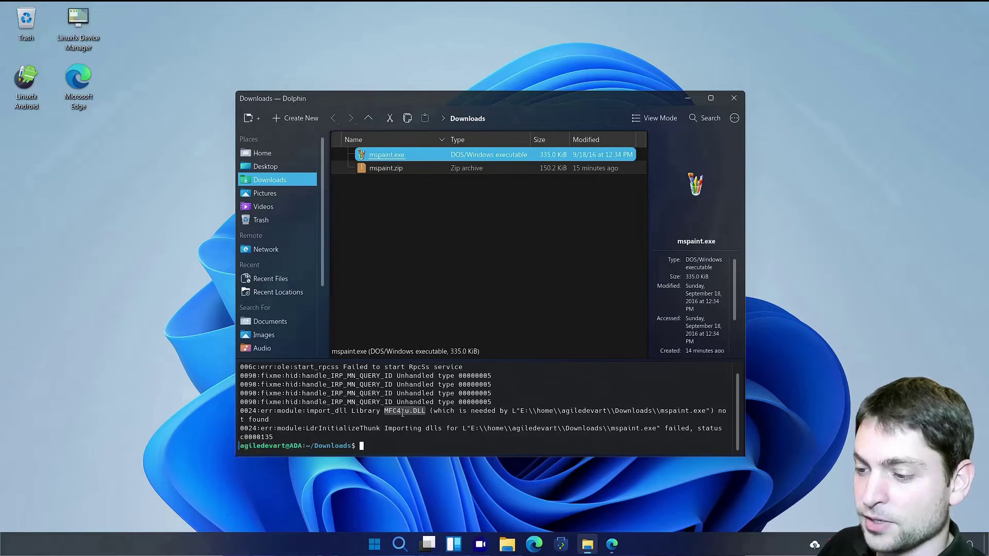
Step: Start Winetricks, acknowledge the 64-bit warning, and keep the default wineprefix
{"action": "left_click", "coordinate": [375, 544]}
{"action": "type", "text": "wine"}
{"action": "key", "text": "Return"}
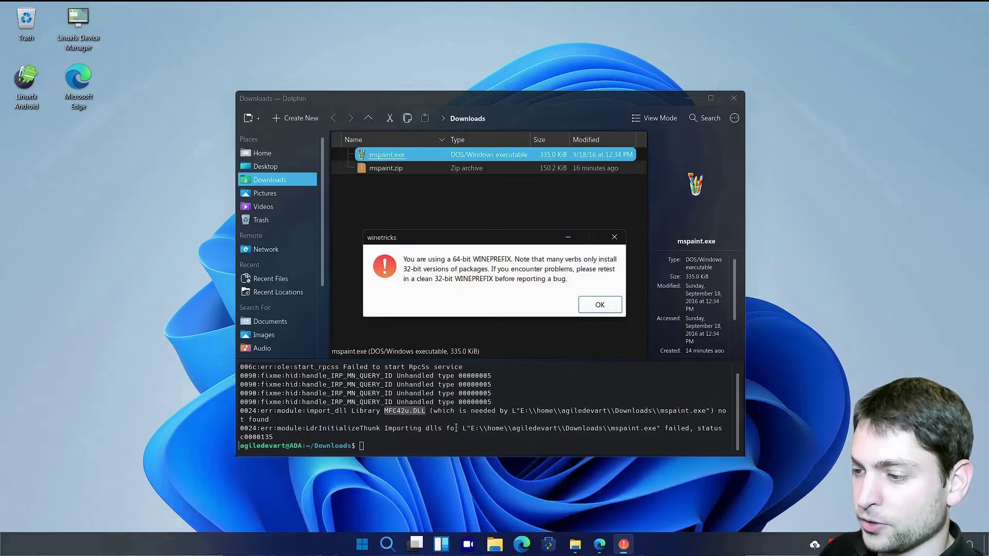
{"action": "left_click", "coordinate": [603, 302]}
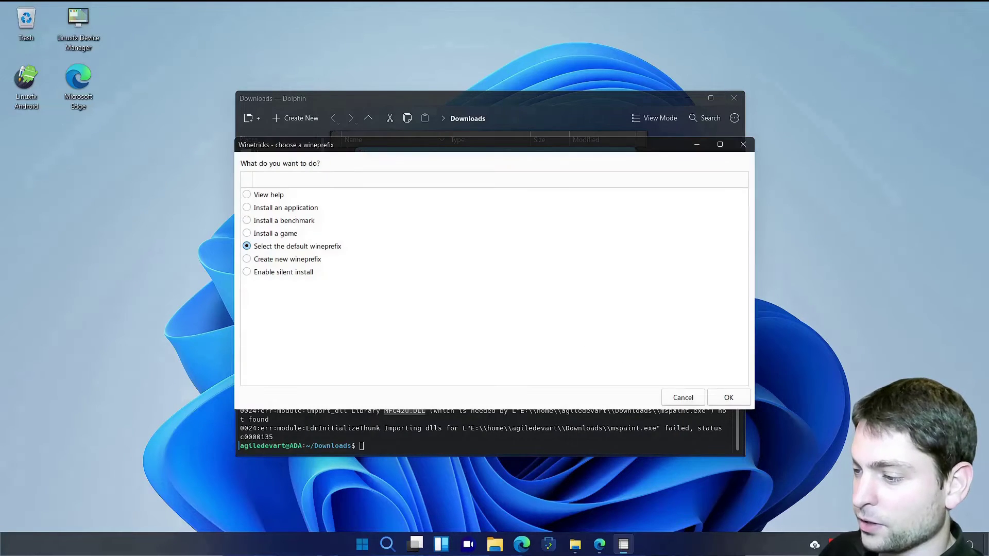
{"action": "left_click", "coordinate": [743, 397]}
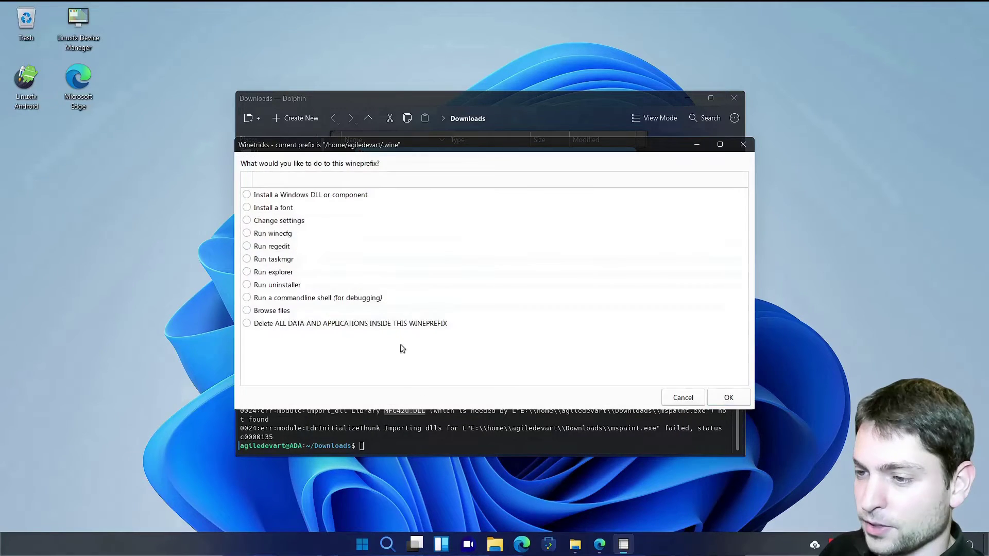
Step: Under Install a Windows DLL or component, tick mfc42 and confirm installation
{"action": "double_click", "coordinate": [255, 195]}
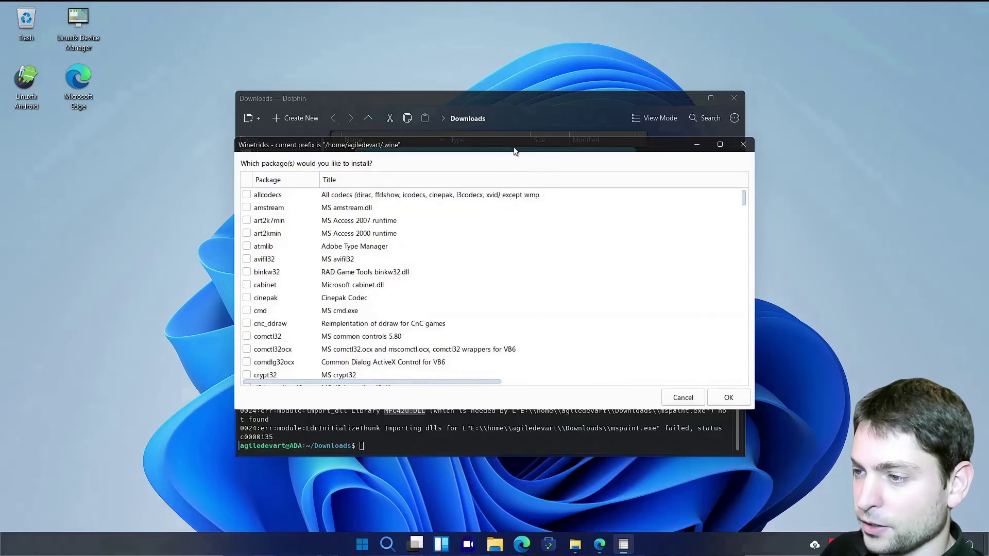
{"action": "left_click_drag", "start_coordinate": [743, 179], "coordinate": [743, 305]}
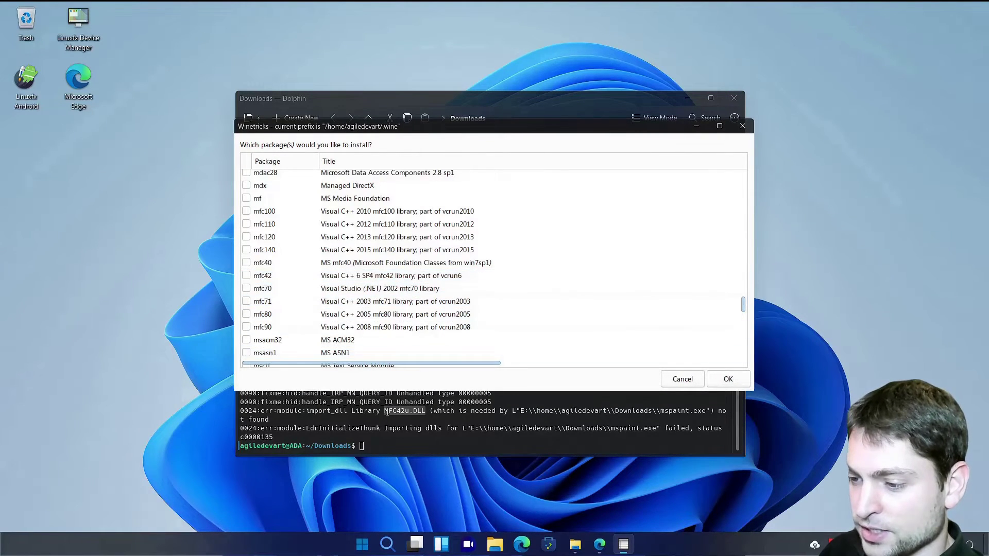
{"action": "left_click", "coordinate": [247, 275]}
{"action": "left_click", "coordinate": [729, 379]}
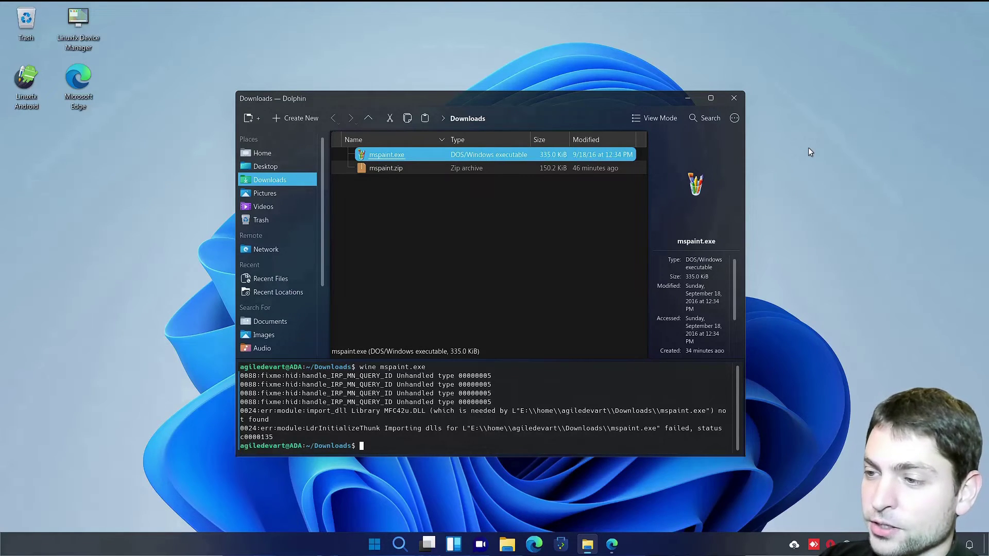
Step: Run mspaint.exe under Wine, draw thin and thick blue strokes and a red fill, then close without saving
{"action": "double_click", "coordinate": [437, 157]}
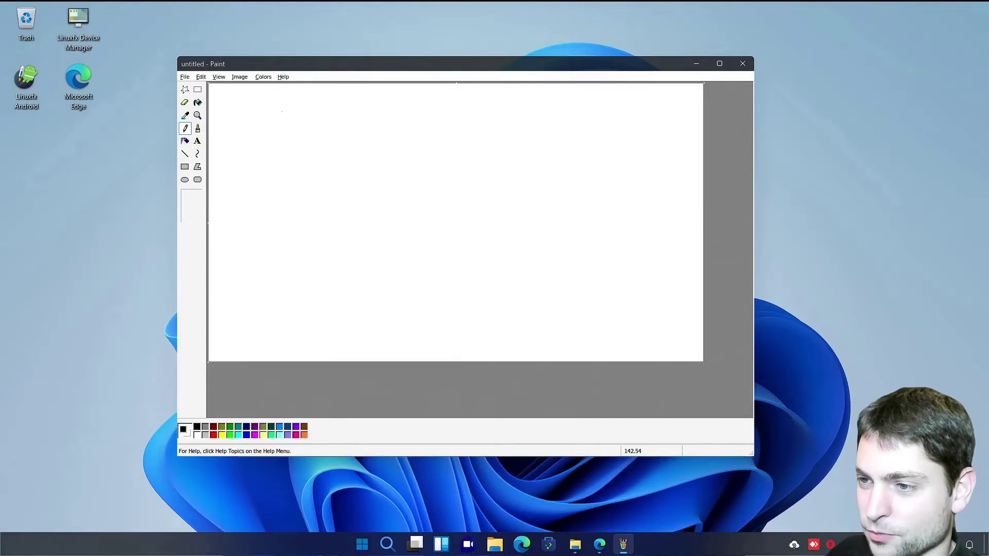
{"action": "mouse_move", "coordinate": [282, 111]}
{"action": "left_mouse_down"}
{"action": "mouse_move", "coordinate": [373, 181]}
{"action": "mouse_move", "coordinate": [511, 249]}
{"action": "left_mouse_up"}
{"action": "mouse_move", "coordinate": [386, 147]}
{"action": "left_mouse_down"}
{"action": "mouse_move", "coordinate": [407, 157]}
{"action": "mouse_move", "coordinate": [494, 330]}
{"action": "mouse_move", "coordinate": [619, 212]}
{"action": "left_mouse_up"}
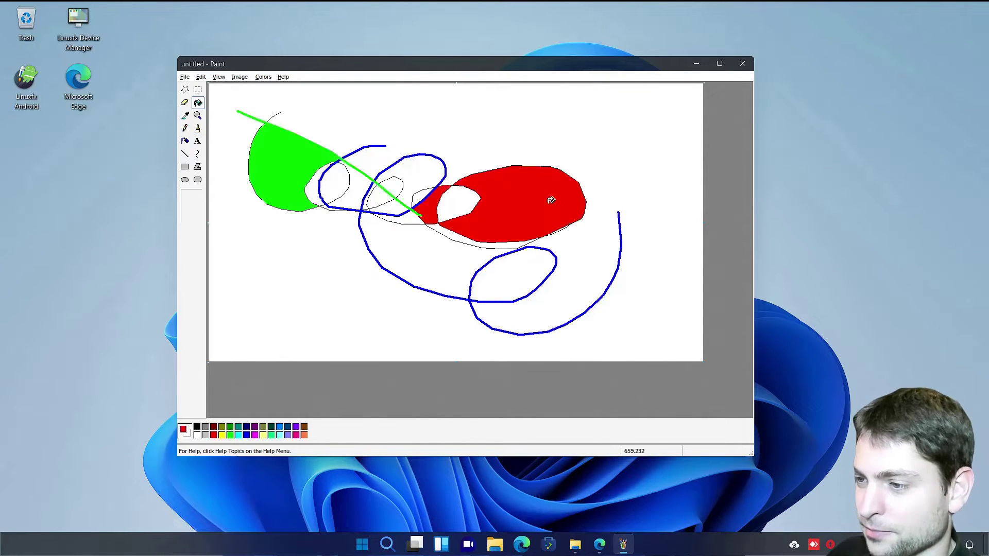
{"action": "left_click", "coordinate": [473, 245]}
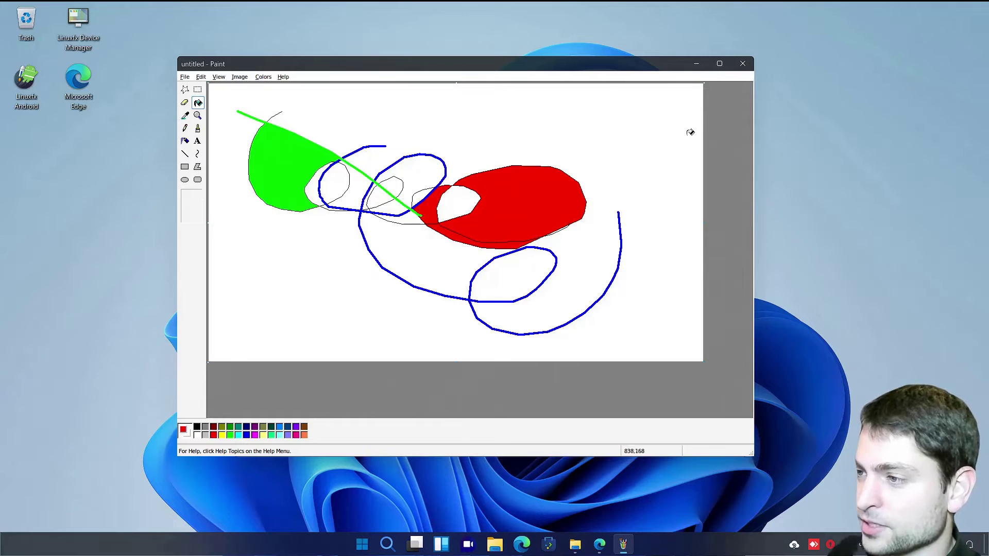
{"action": "left_click", "coordinate": [743, 64]}
{"action": "key", "text": "n"}
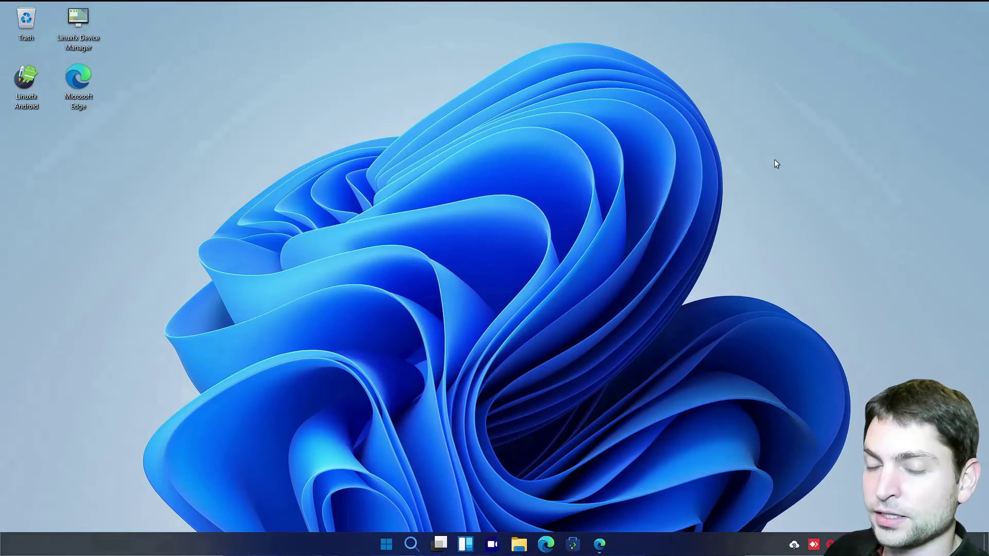
{"action": "left_click", "coordinate": [465, 545]}
{"action": "left_click_drag", "start_coordinate": [236, 76], "coordinate": [220, 433]}
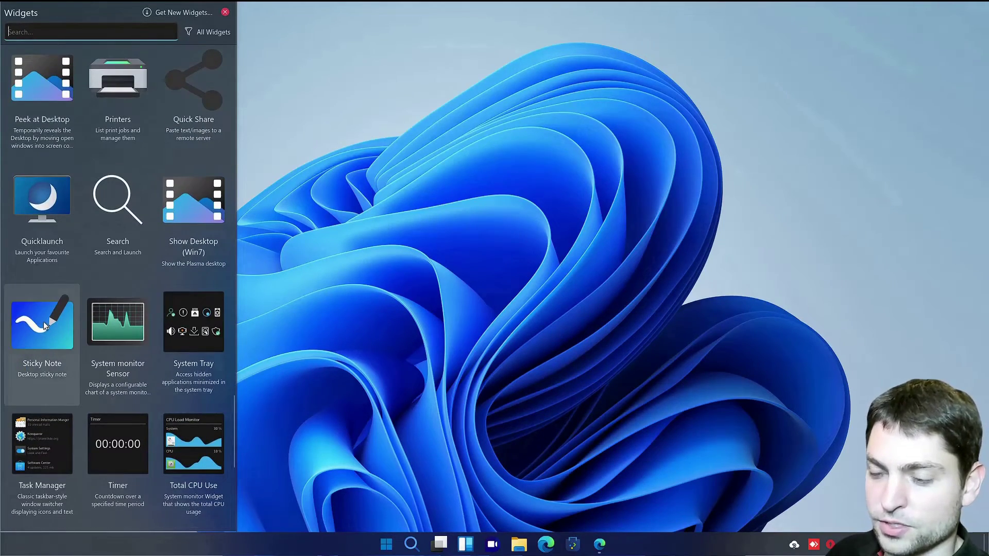
{"action": "left_click_drag", "start_coordinate": [42, 325], "coordinate": [781, 106]}
{"action": "left_click", "coordinate": [824, 160]}
{"action": "type", "text": "Ag"}
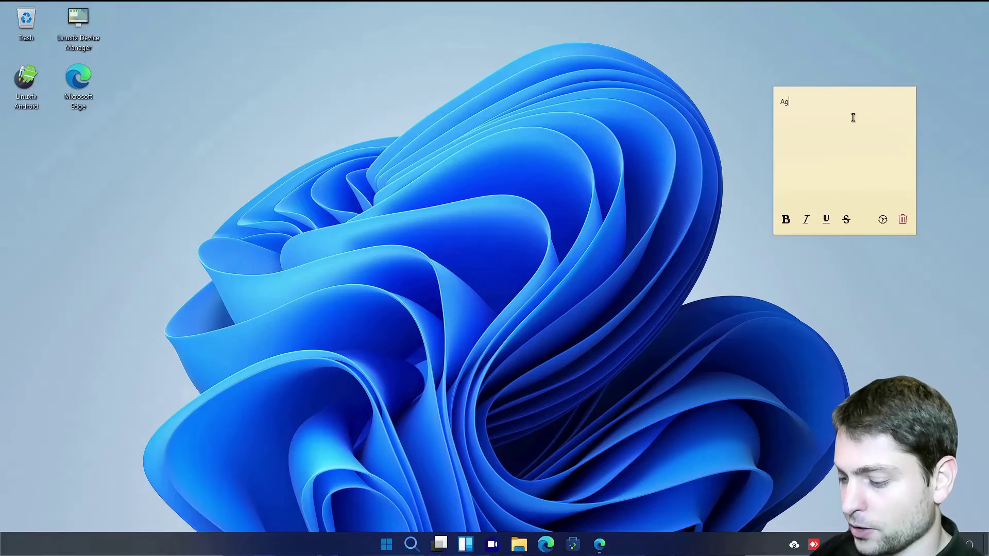
{"action": "type", "text": "ileDevArt was here"}
{"action": "key", "text": "ctrl+a"}
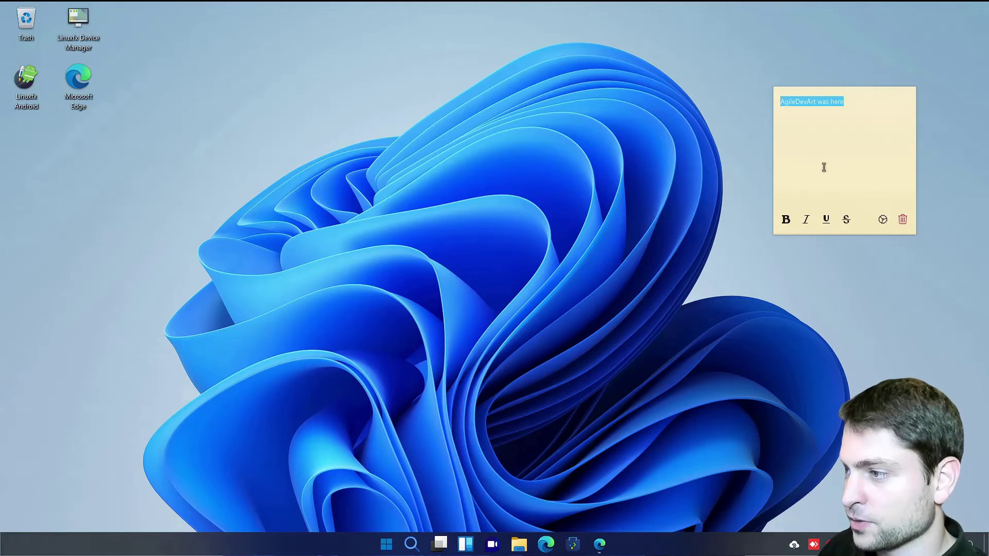
{"action": "left_click", "coordinate": [786, 220]}
{"action": "left_click", "coordinate": [718, 140]}
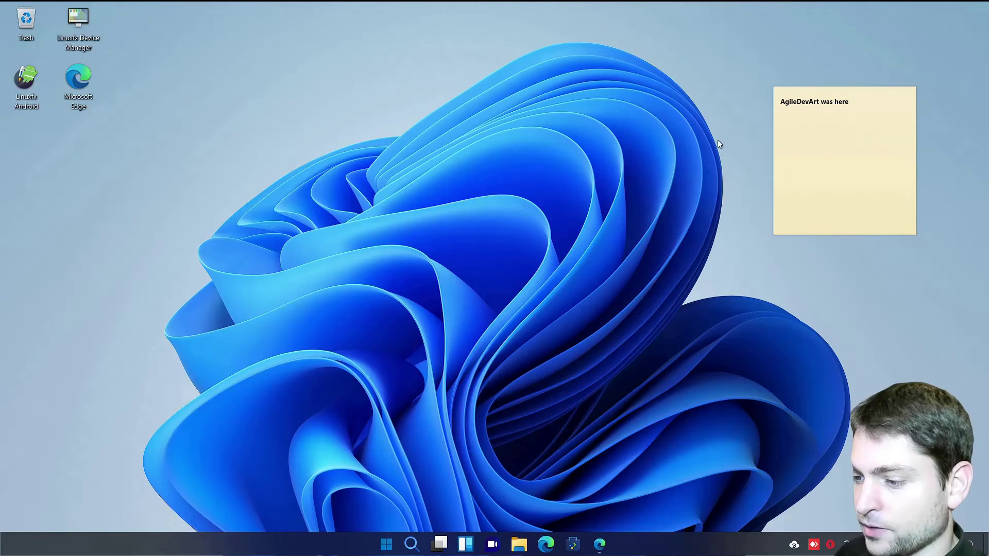
{"action": "left_click", "coordinate": [465, 544]}
{"action": "left_click_drag", "start_coordinate": [129, 271], "coordinate": [608, 109]}
{"action": "right_click", "coordinate": [610, 111]}
{"action": "left_click", "coordinate": [653, 140]}
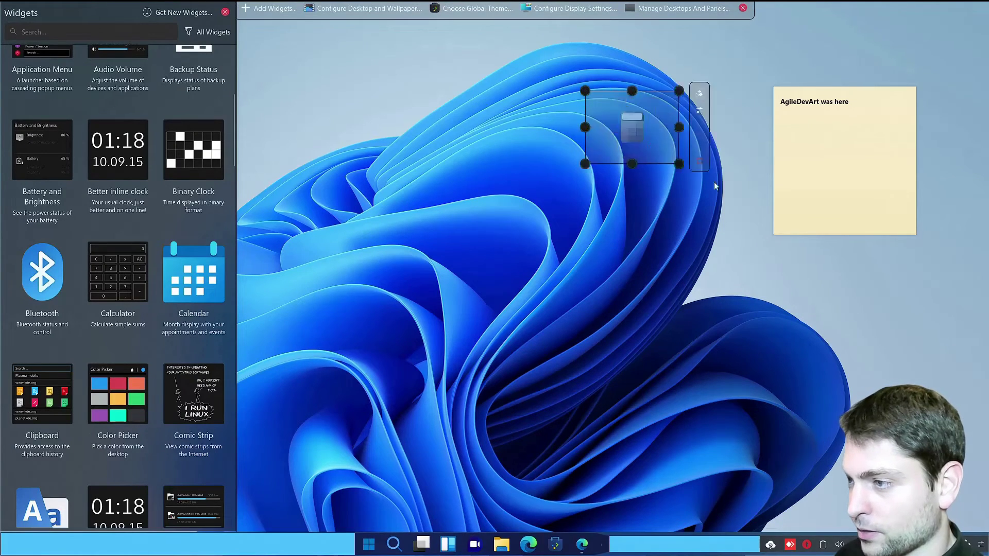
{"action": "key", "text": "Escape"}
{"action": "left_click", "coordinate": [680, 179]}
{"action": "left_click", "coordinate": [730, 208]}
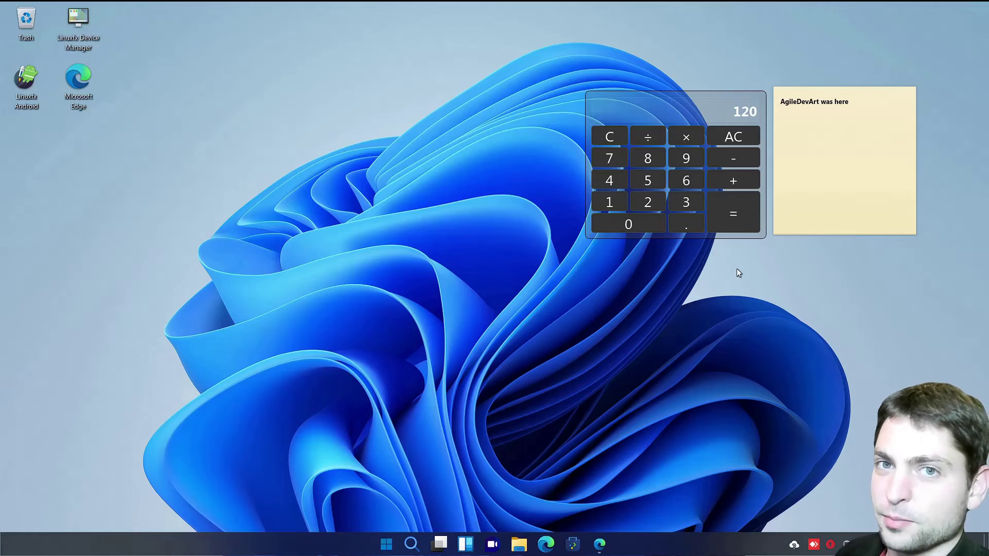
{"action": "mouse_move", "coordinate": [906, 220]}
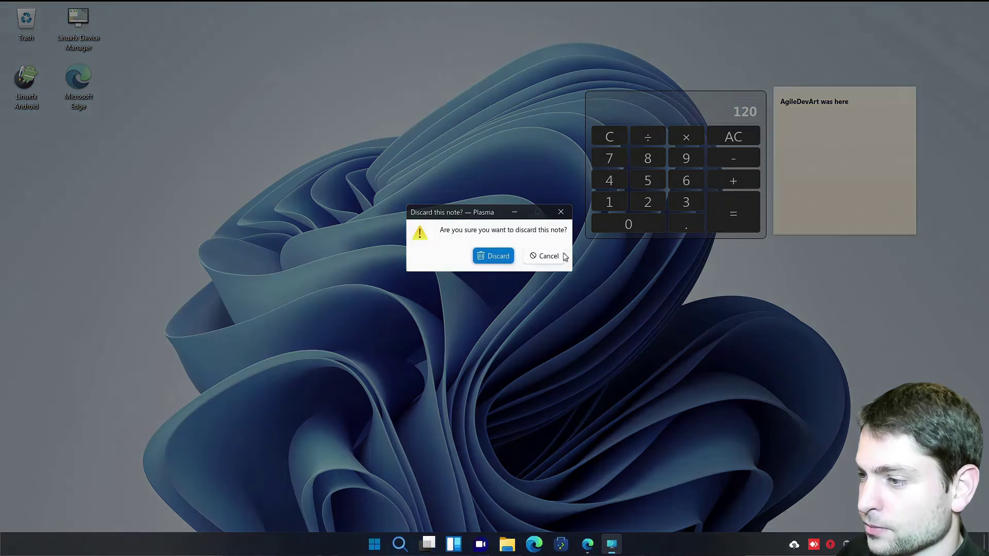
{"action": "key", "text": "Return"}
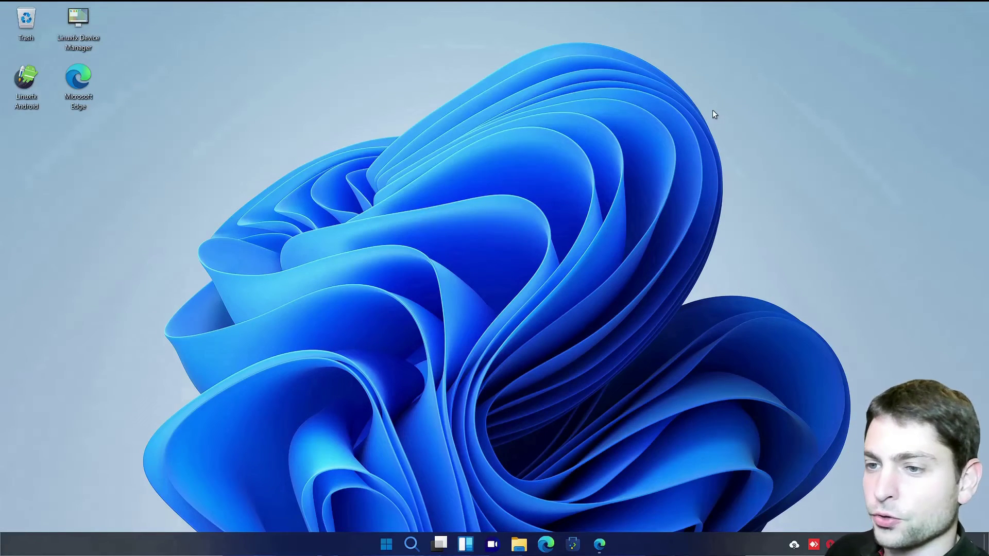
{"action": "double_click", "coordinate": [26, 82]}
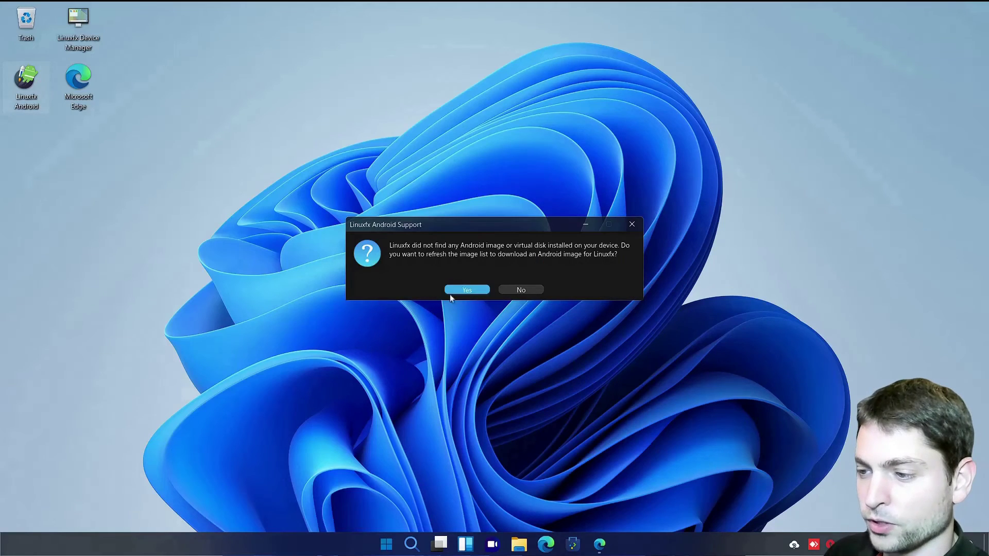
{"action": "left_click", "coordinate": [473, 291]}
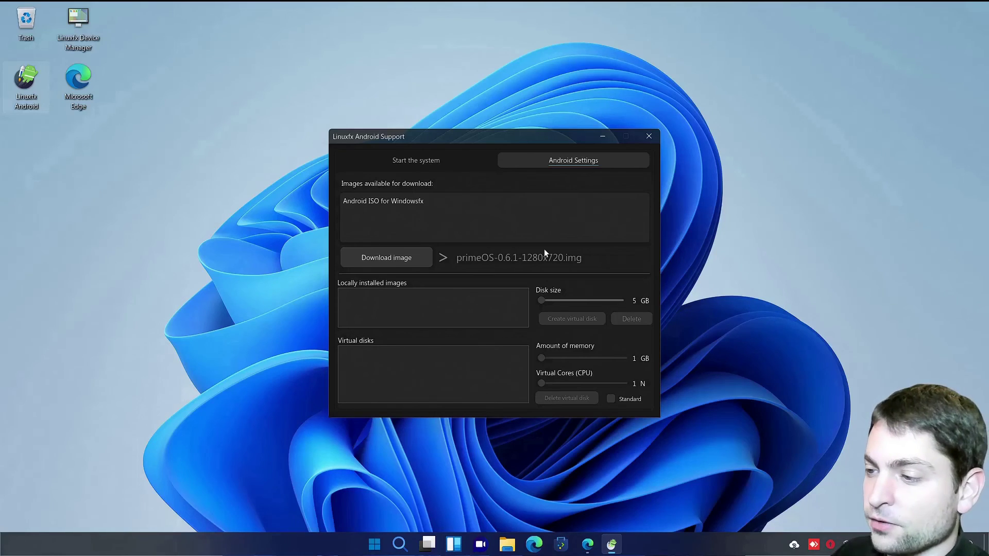
{"action": "left_click", "coordinate": [649, 138]}
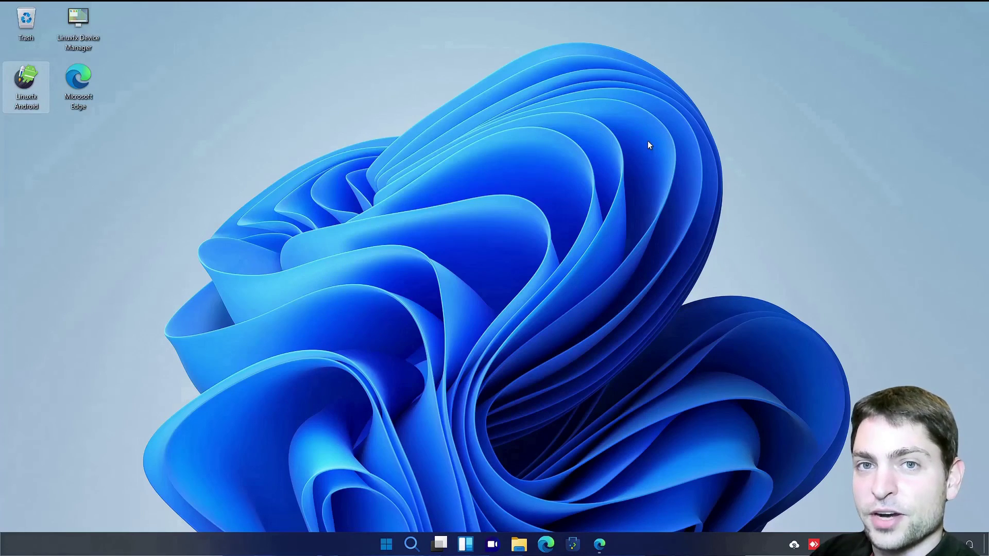